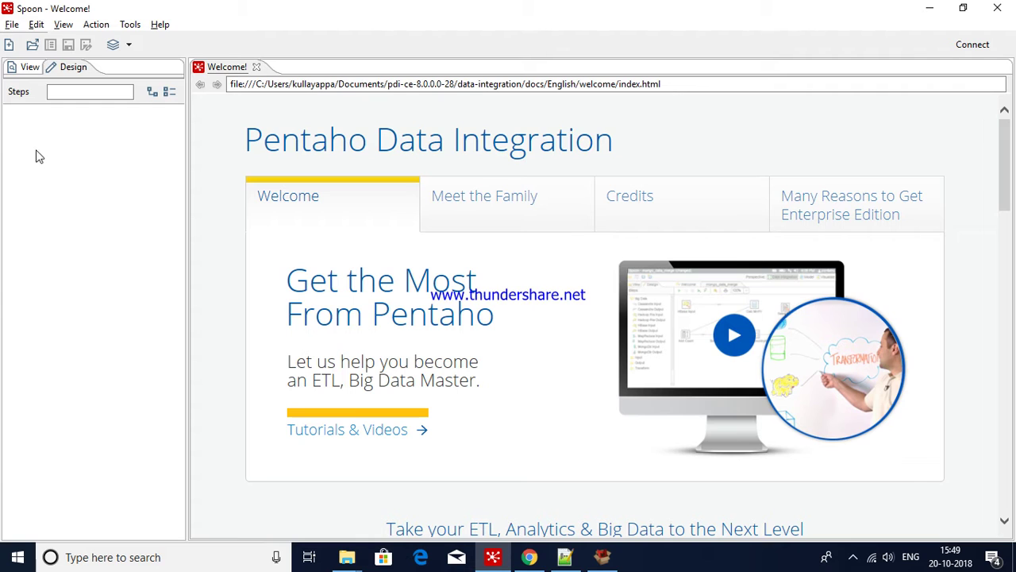
Create a new transformation and place a Data Grid input step on its canvas.
{"action": "left_click", "coordinate": [9, 45]}
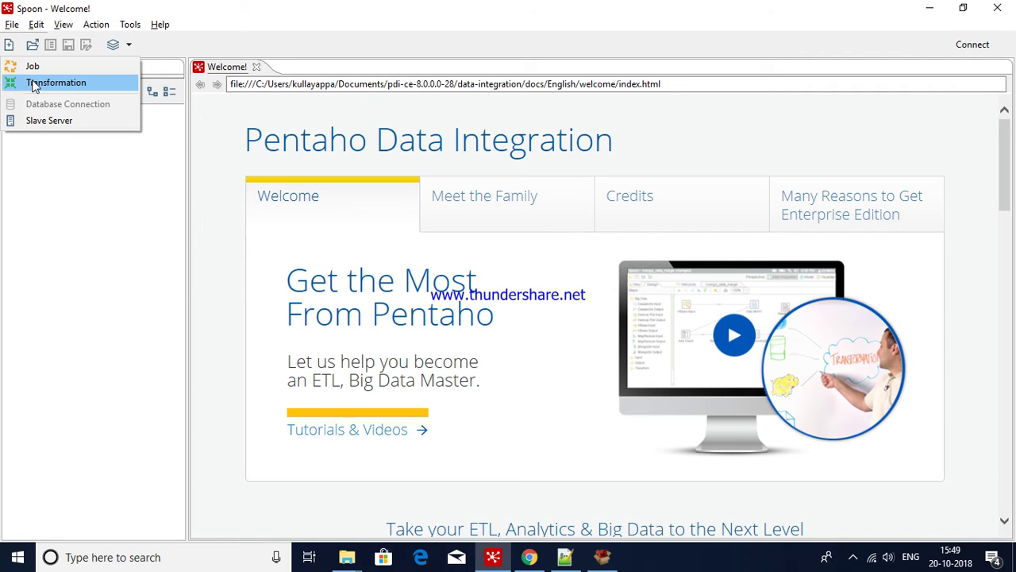
{"action": "left_click", "coordinate": [74, 85]}
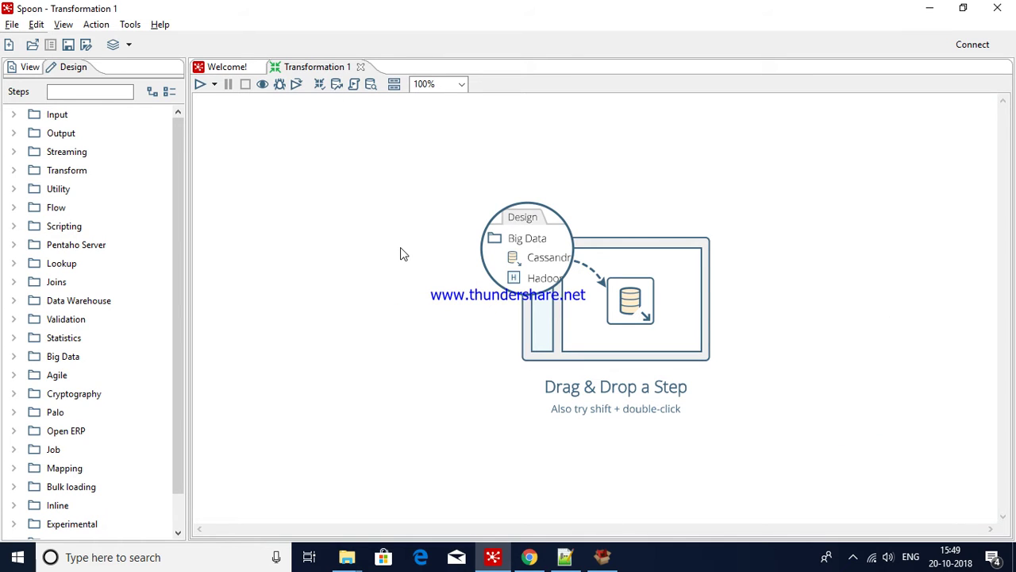
{"action": "left_click", "coordinate": [17, 116]}
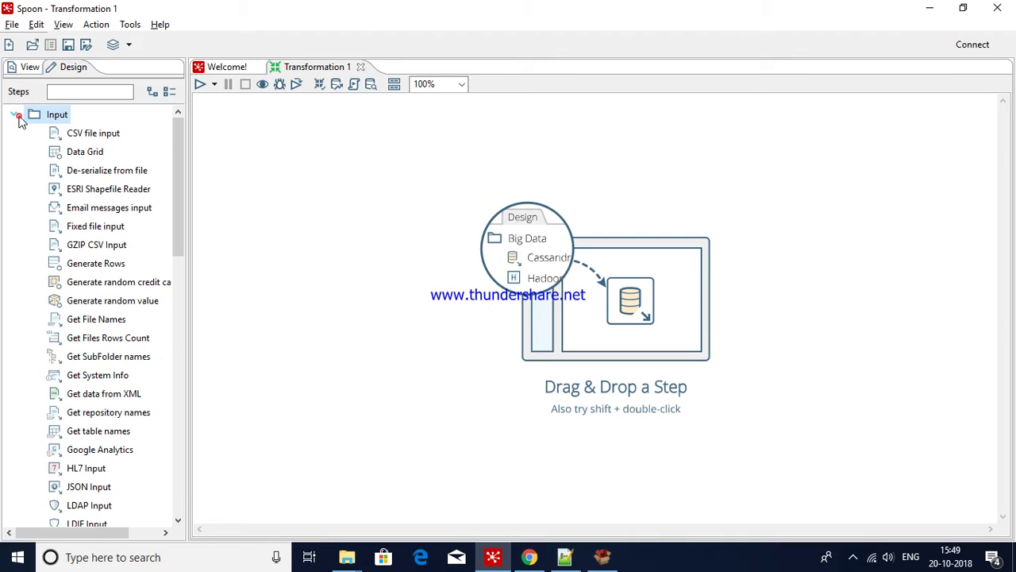
{"action": "left_click_drag", "start_coordinate": [80, 152], "coordinate": [353, 182]}
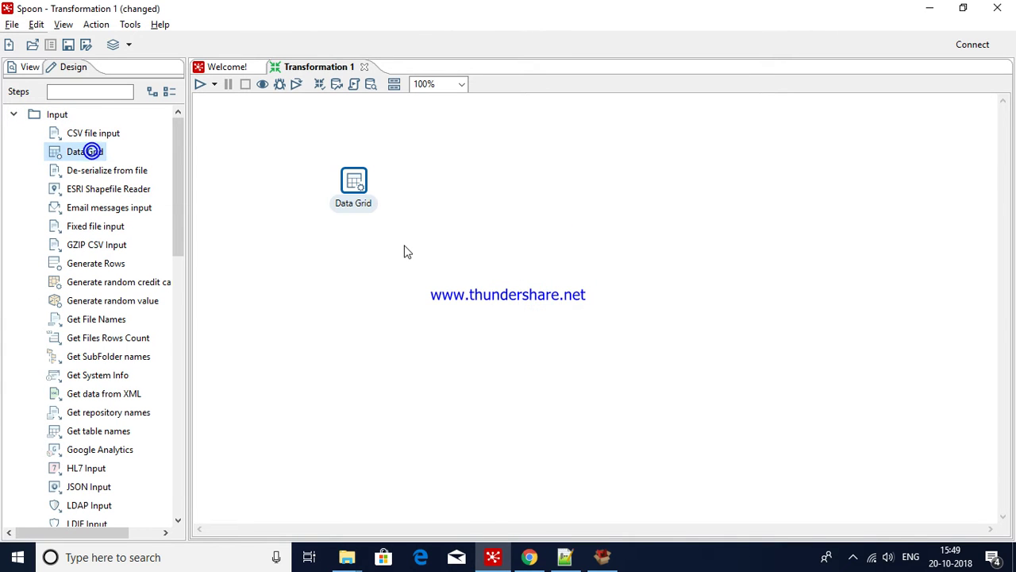
Open the Data Grid step's settings and define a first field named id with type String.
{"action": "double_click", "coordinate": [356, 181]}
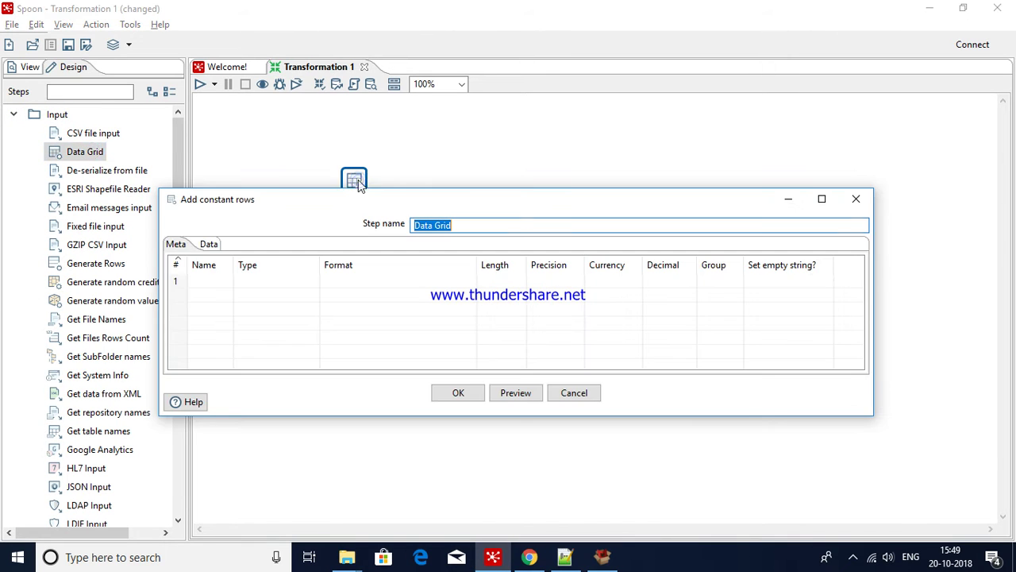
{"action": "left_click", "coordinate": [220, 280]}
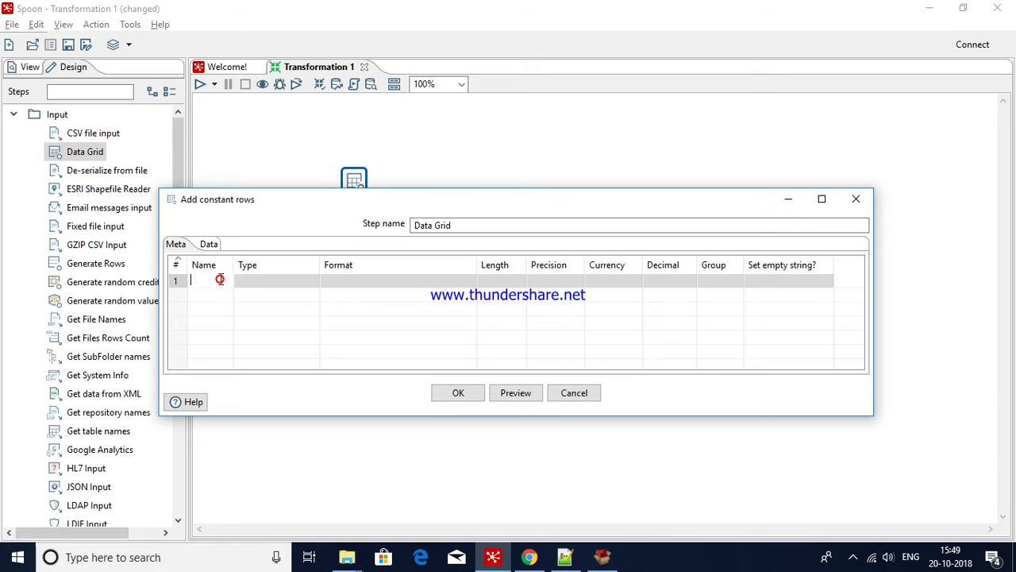
{"action": "type", "text": "id"}
{"action": "key", "text": "Tab"}
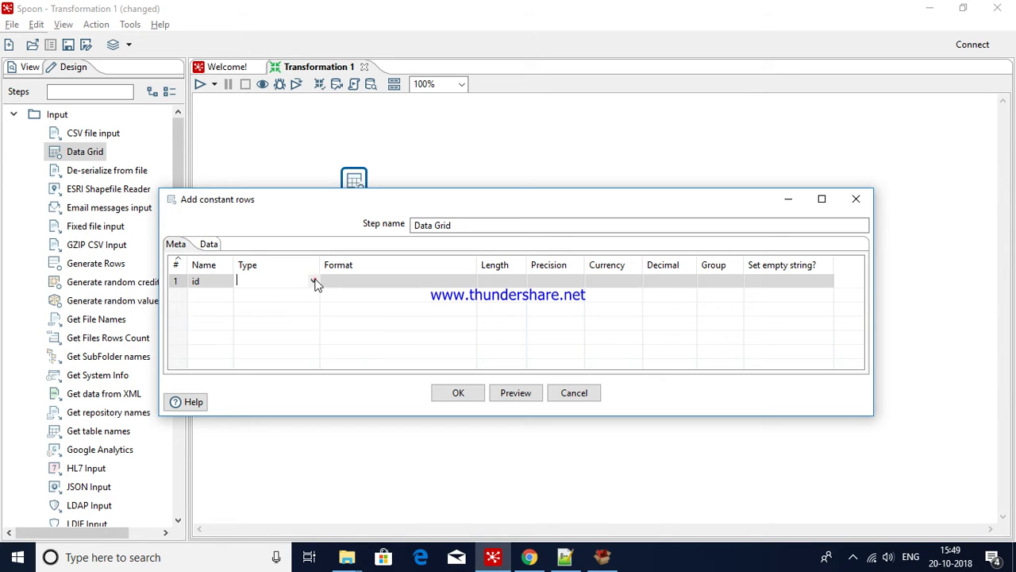
{"action": "left_click", "coordinate": [314, 280]}
{"action": "left_click", "coordinate": [249, 303]}
Add a second field called name with type String to the Data Grid.
{"action": "left_click", "coordinate": [211, 294]}
{"action": "type", "text": "name"}
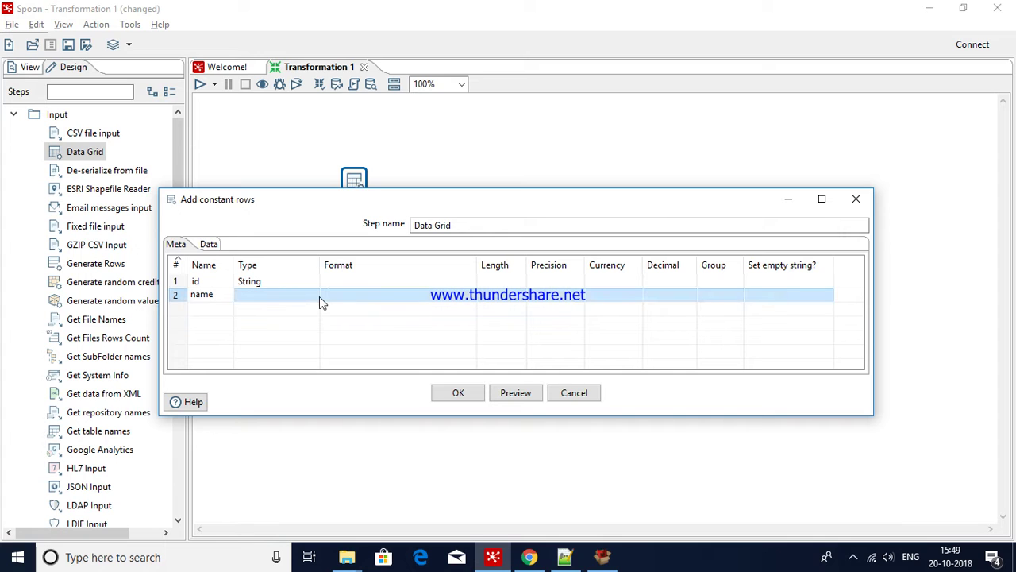
{"action": "left_click", "coordinate": [313, 296]}
{"action": "left_click", "coordinate": [313, 295]}
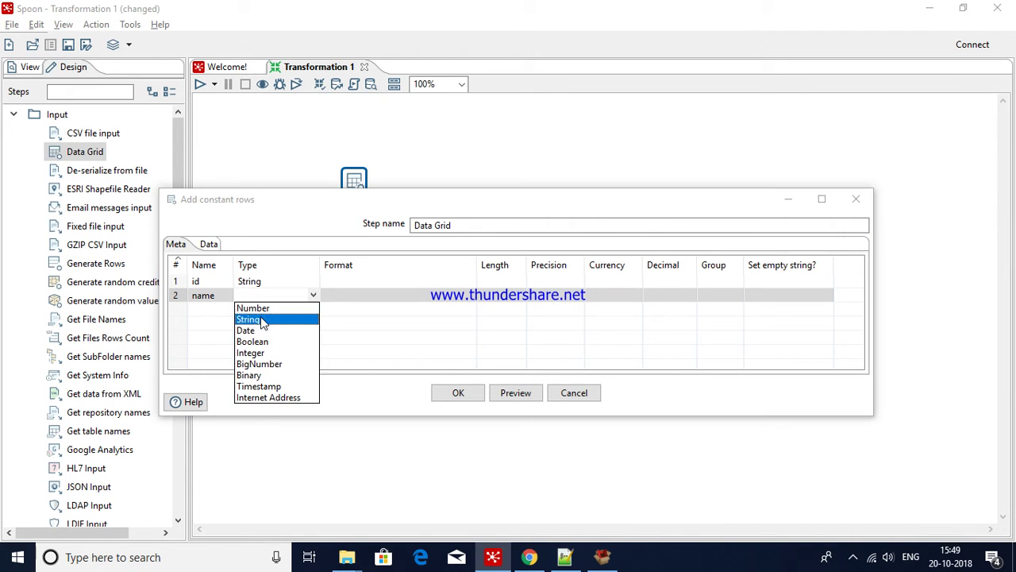
{"action": "left_click", "coordinate": [262, 320]}
{"action": "left_click", "coordinate": [281, 291]}
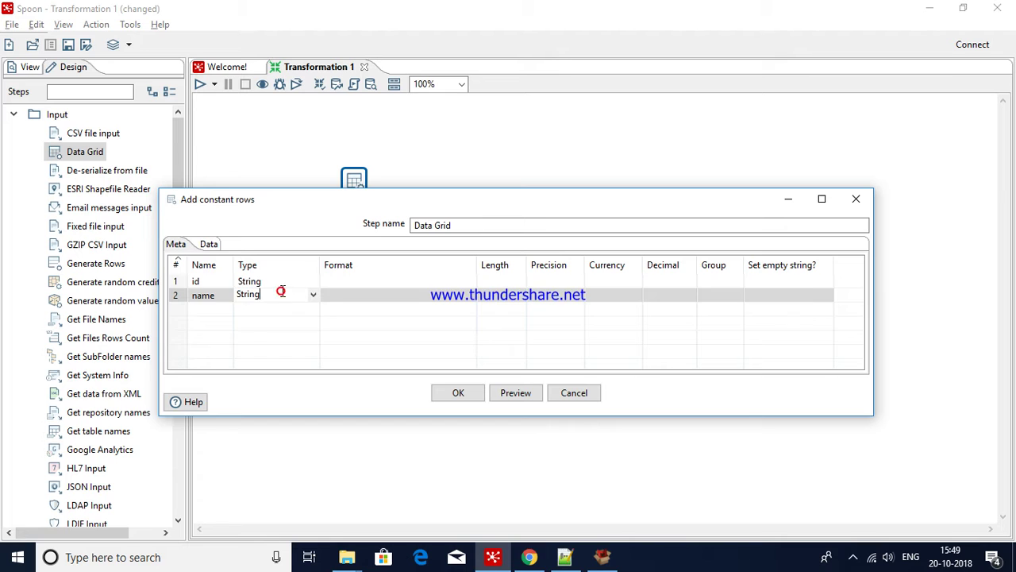
Change the id field's type to Number and set its format to 0.
{"action": "left_click", "coordinate": [286, 282]}
{"action": "left_click", "coordinate": [288, 281]}
{"action": "left_click", "coordinate": [313, 281]}
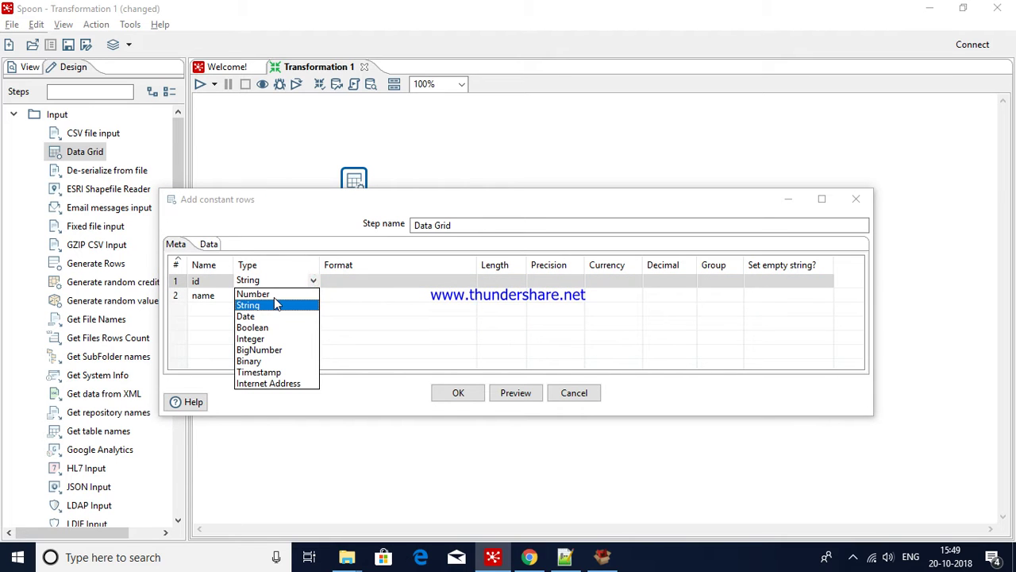
{"action": "left_click", "coordinate": [272, 294]}
{"action": "left_click", "coordinate": [332, 281]}
{"action": "type", "text": "0"}
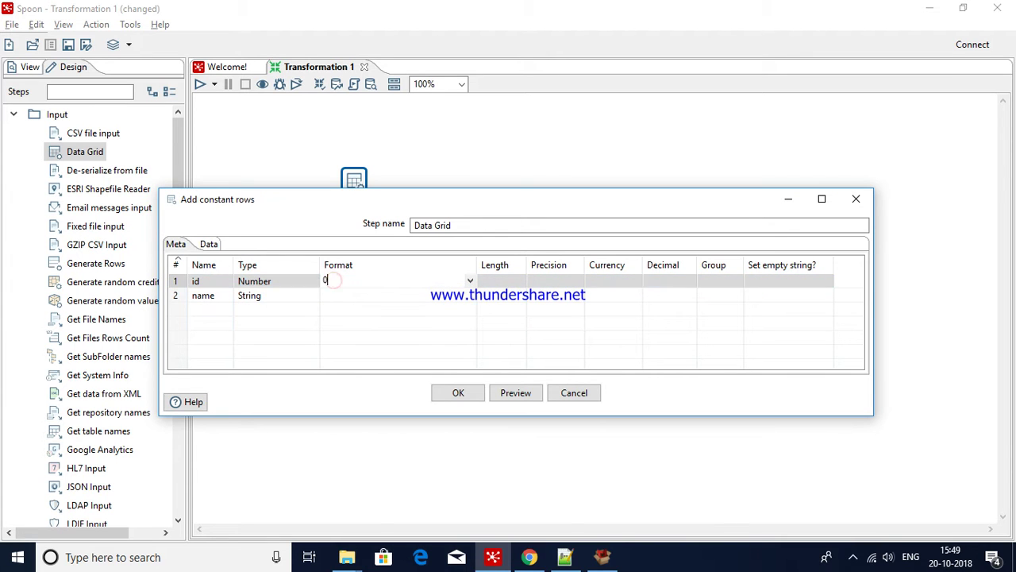
Add a third field named dept with type Number and format 0.
{"action": "left_click", "coordinate": [189, 344]}
{"action": "left_click", "coordinate": [199, 308]}
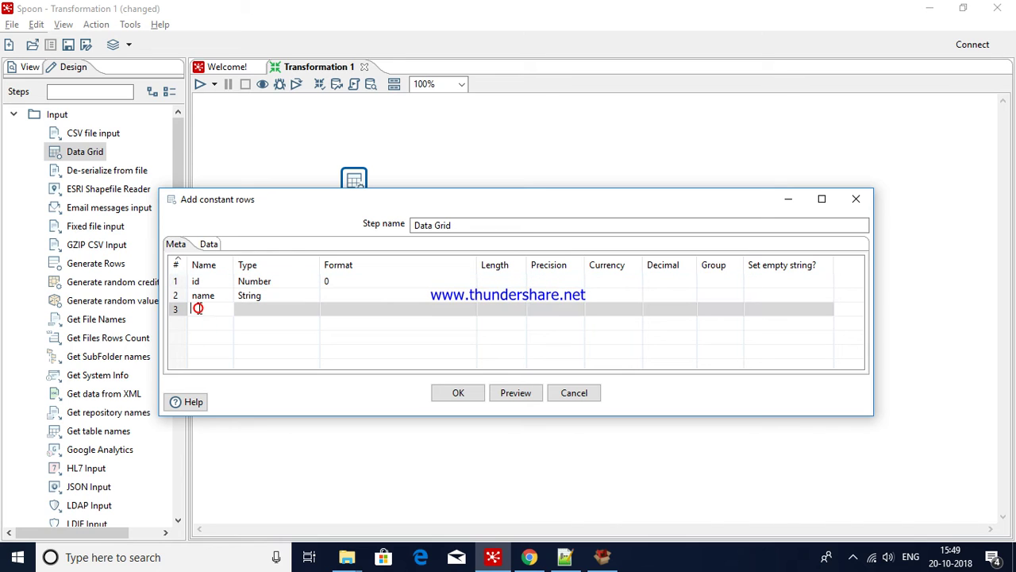
{"action": "type", "text": "dept"}
{"action": "left_click", "coordinate": [235, 321]}
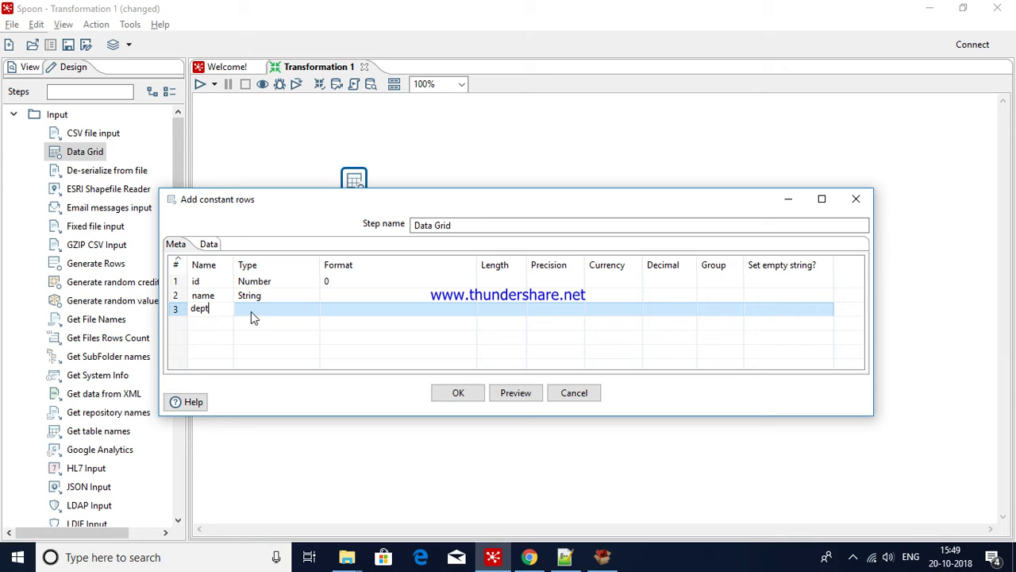
{"action": "left_click", "coordinate": [251, 310]}
{"action": "left_click", "coordinate": [313, 312]}
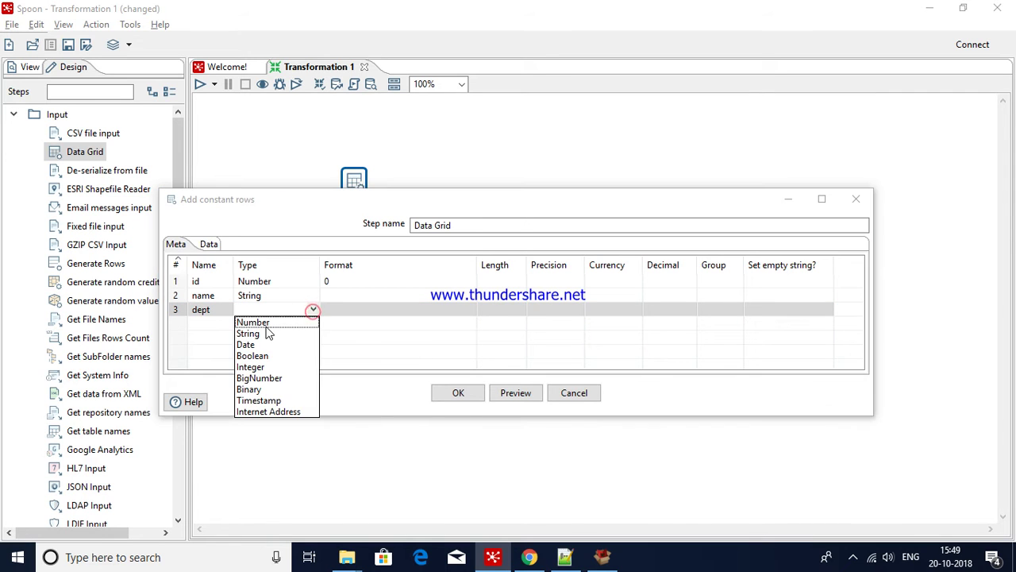
{"action": "left_click", "coordinate": [266, 321]}
{"action": "left_click", "coordinate": [344, 310]}
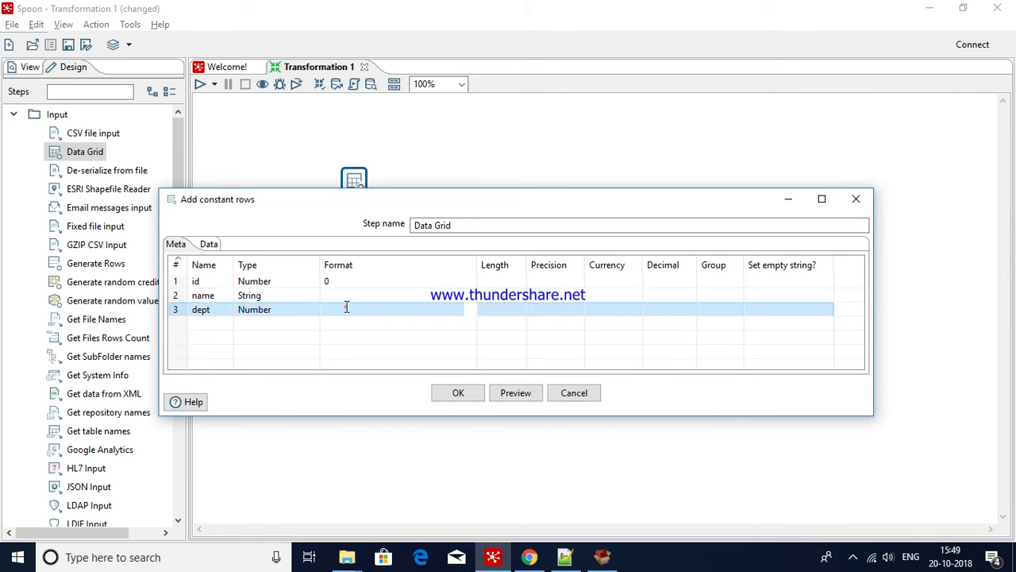
{"action": "type", "text": "0"}
{"action": "key", "text": "Return"}
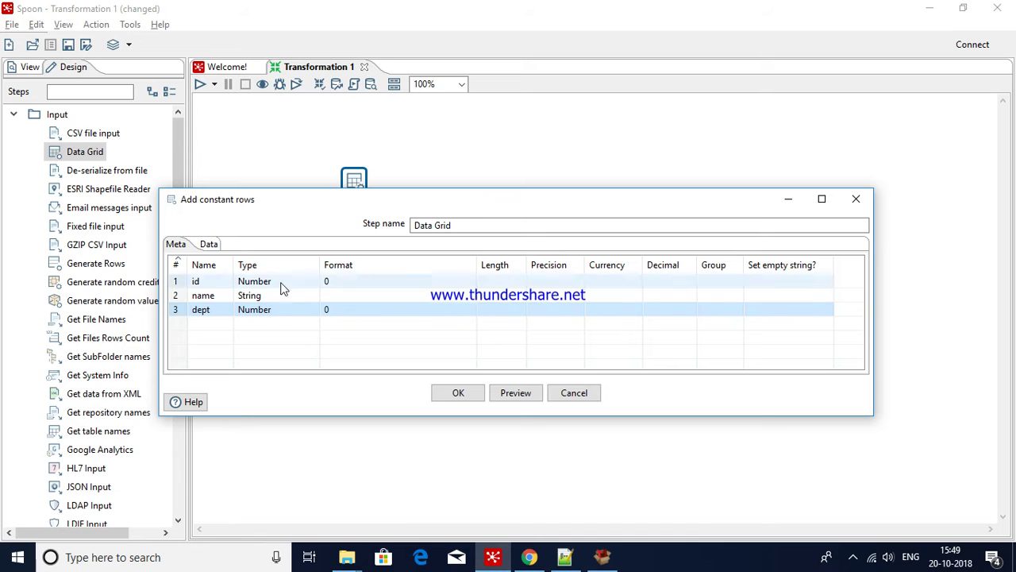
Fill the grid's first data row with the person's id and name, and dept 100.
{"action": "left_click", "coordinate": [213, 246]}
{"action": "left_click", "coordinate": [212, 279]}
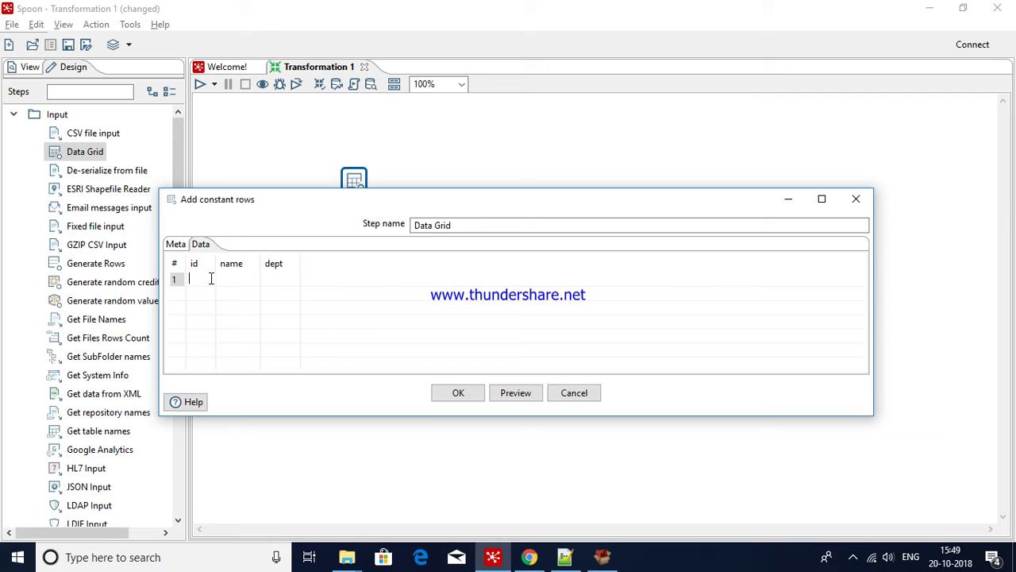
{"action": "type", "text": "8608"}
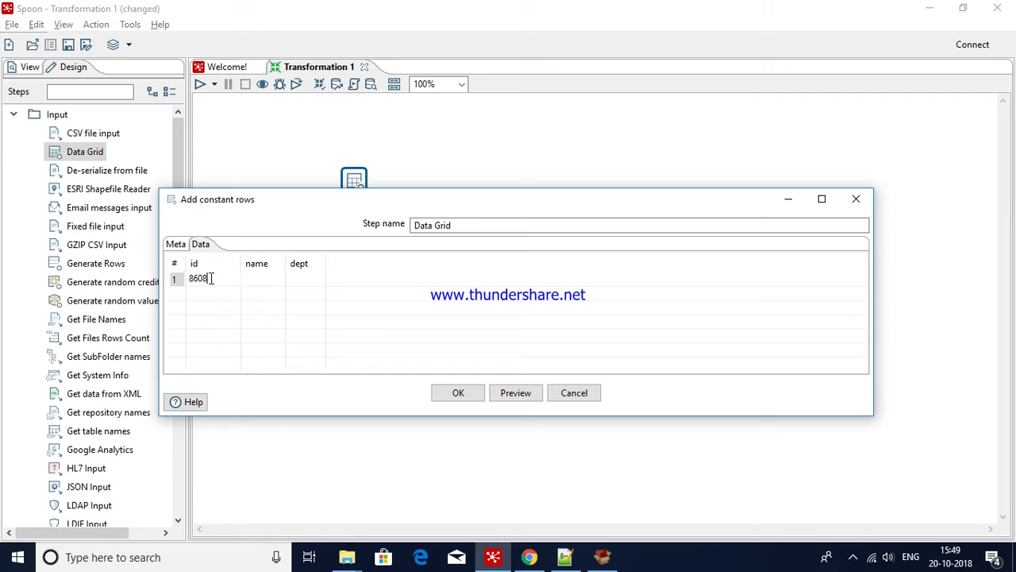
{"action": "left_click", "coordinate": [256, 283]}
{"action": "type", "text": "Midhuna"}
{"action": "left_click", "coordinate": [334, 284]}
{"action": "type", "text": "100"}
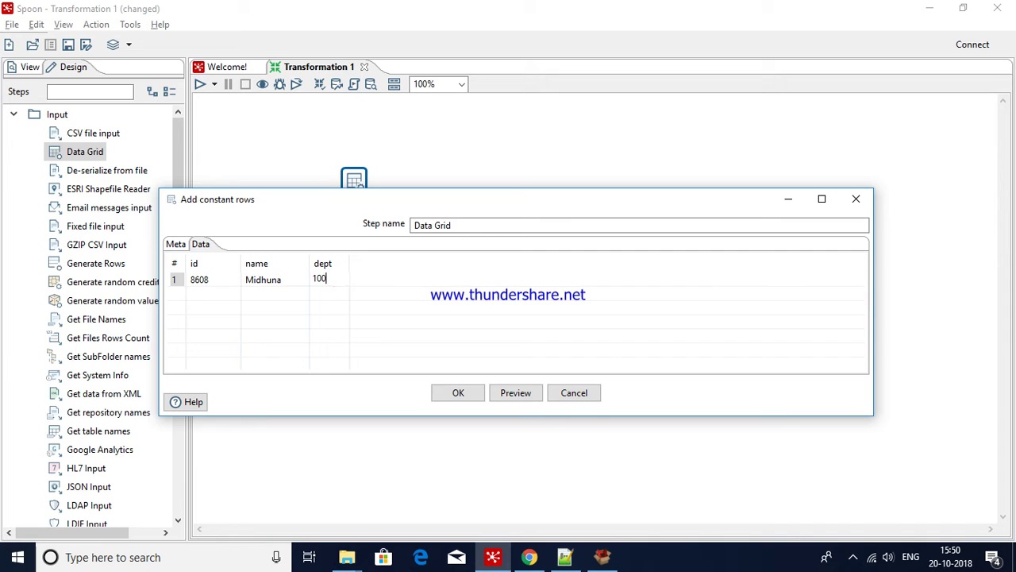
Add a second data row with another person's four-digit id, name and dept 111, and accept the Data Grid settings.
{"action": "key", "text": "Return"}
{"action": "type", "text": "89089"}
{"action": "key", "text": "Tab"}
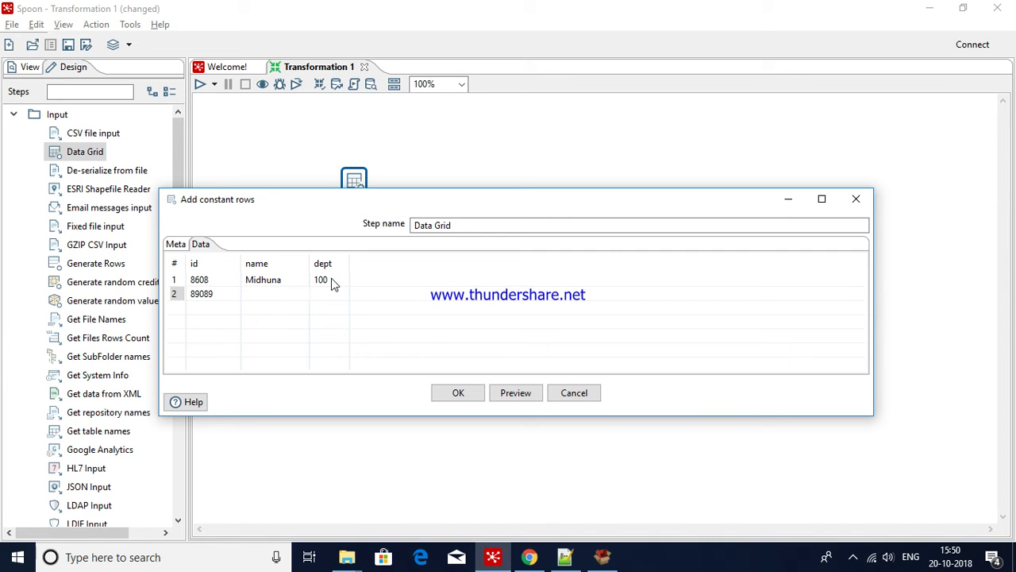
{"action": "left_click", "coordinate": [229, 298]}
{"action": "left_click", "coordinate": [230, 296]}
{"action": "key", "text": "BackSpace"}
{"action": "key", "text": "Tab"}
{"action": "type", "text": "Gayathri"}
{"action": "key", "text": "Tab"}
{"action": "type", "text": "111"}
{"action": "key", "text": "Return"}
{"action": "left_click", "coordinate": [456, 391]}
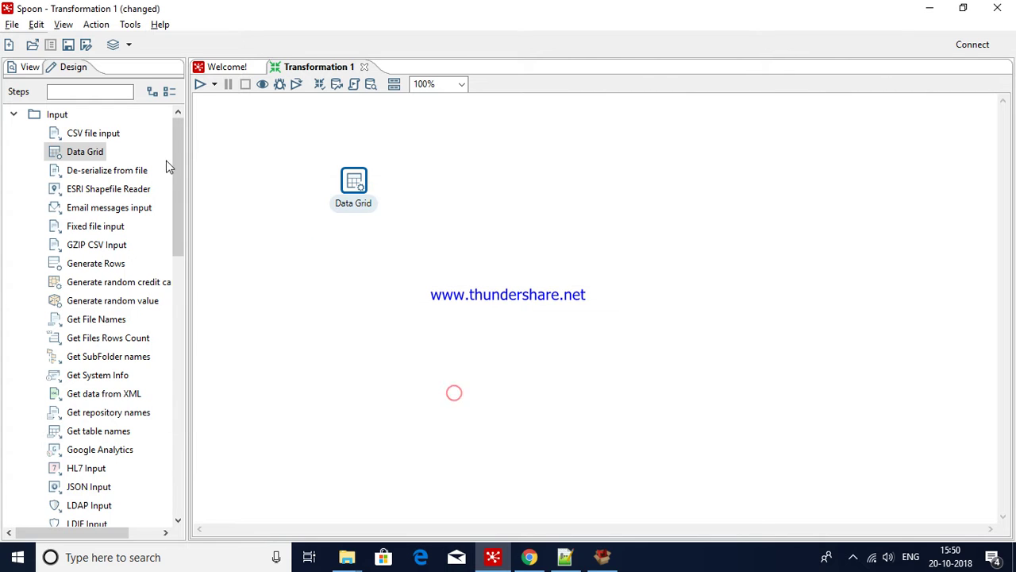
Find the Dummy (do nothing) step by searching for "dum" and add it connected after the Data Grid.
{"action": "left_click", "coordinate": [51, 93]}
{"action": "type", "text": "d"}
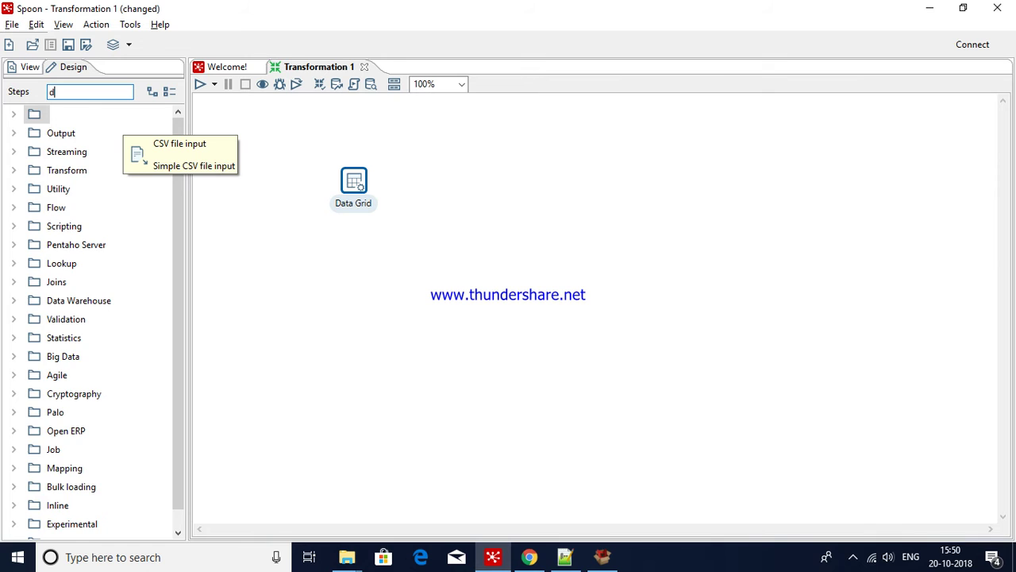
{"action": "type", "text": "u"}
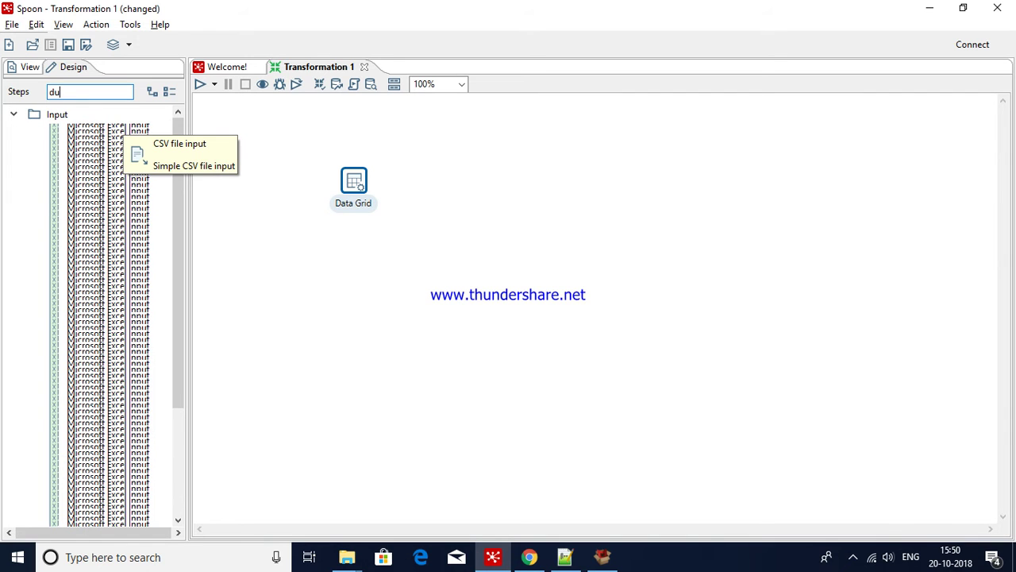
{"action": "type", "text": "m"}
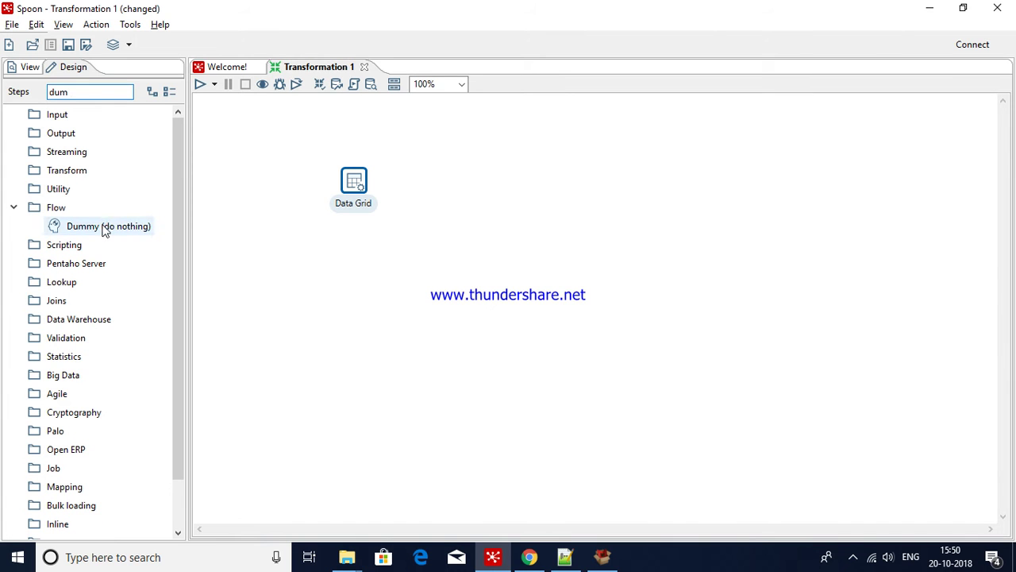
{"action": "double_click", "coordinate": [103, 227]}
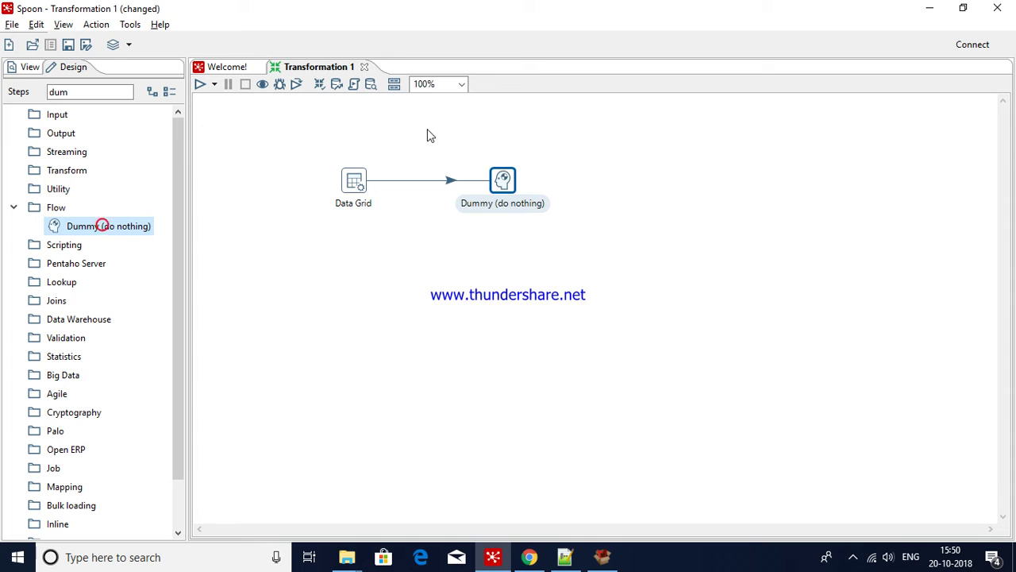
{"action": "left_click", "coordinate": [373, 111]}
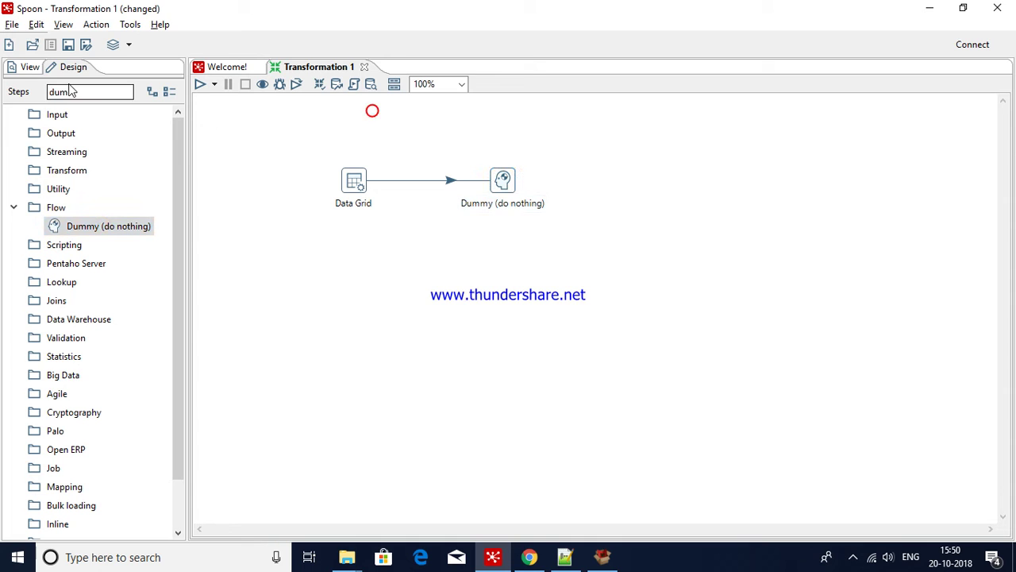
{"action": "left_click", "coordinate": [7, 45]}
{"action": "left_click", "coordinate": [12, 83]}
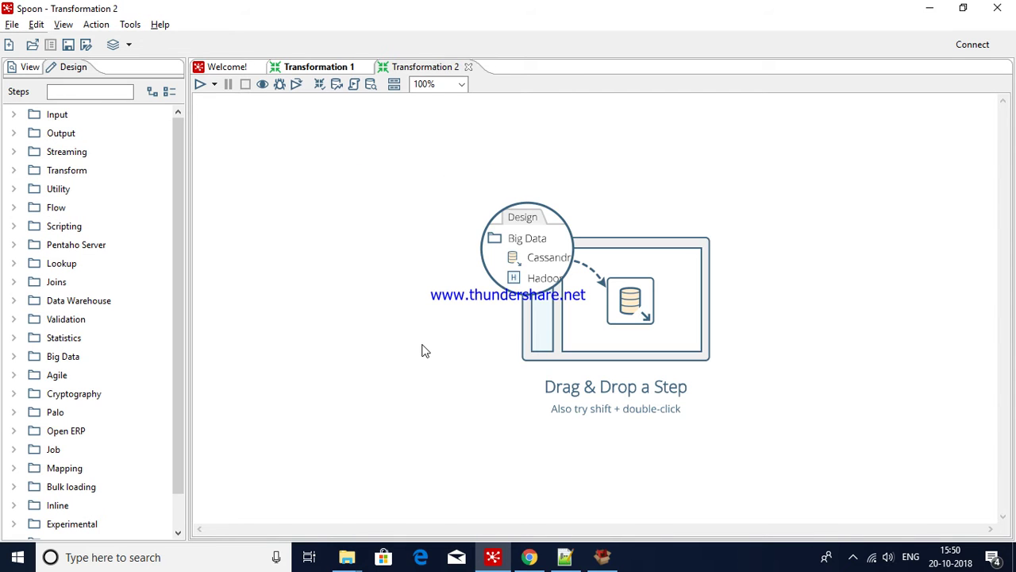
{"action": "left_click", "coordinate": [469, 67]}
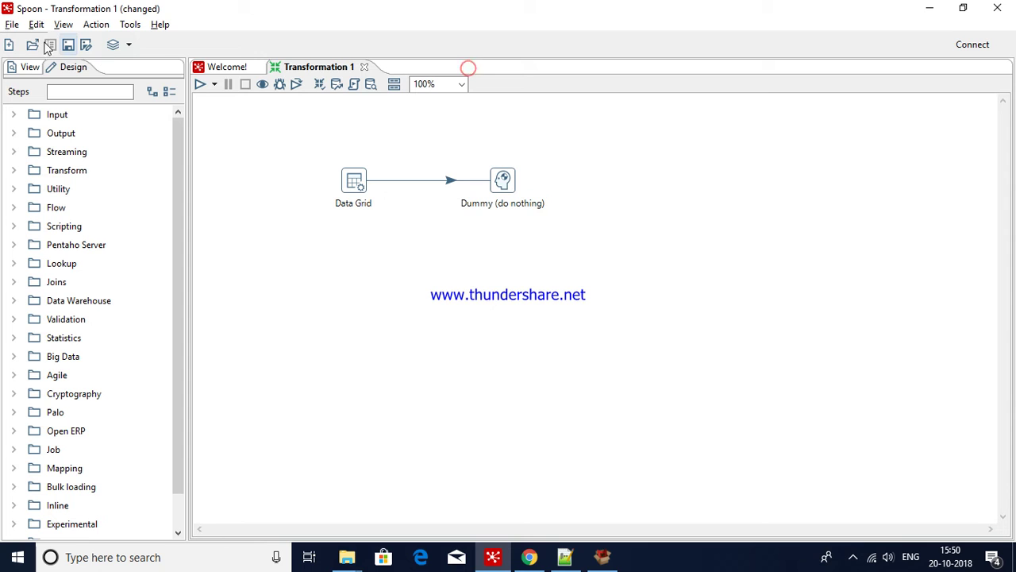
Save the transformation as db_logging in the PENTAHO_DEMO folder.
{"action": "left_click", "coordinate": [12, 24]}
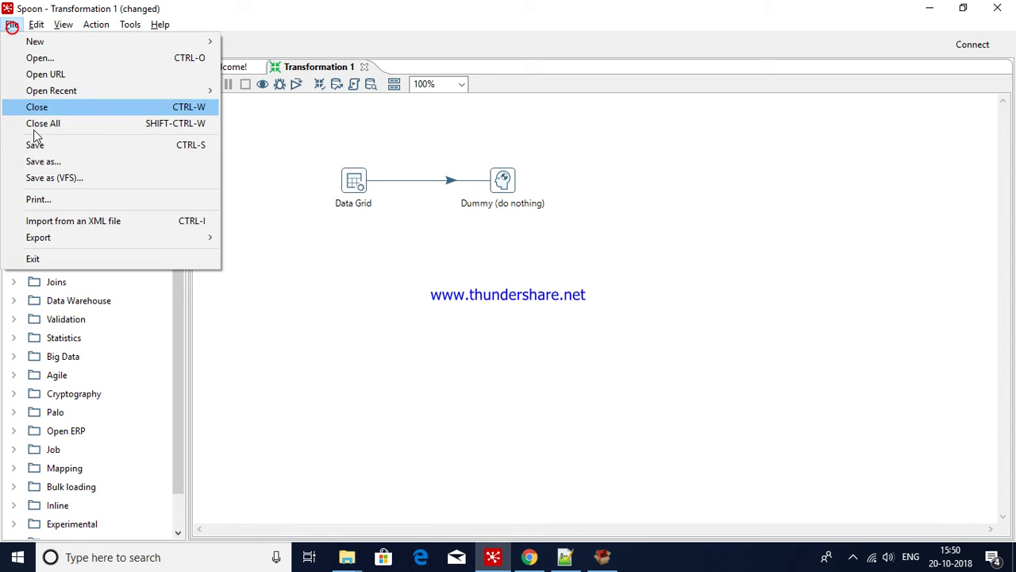
{"action": "left_click", "coordinate": [43, 161]}
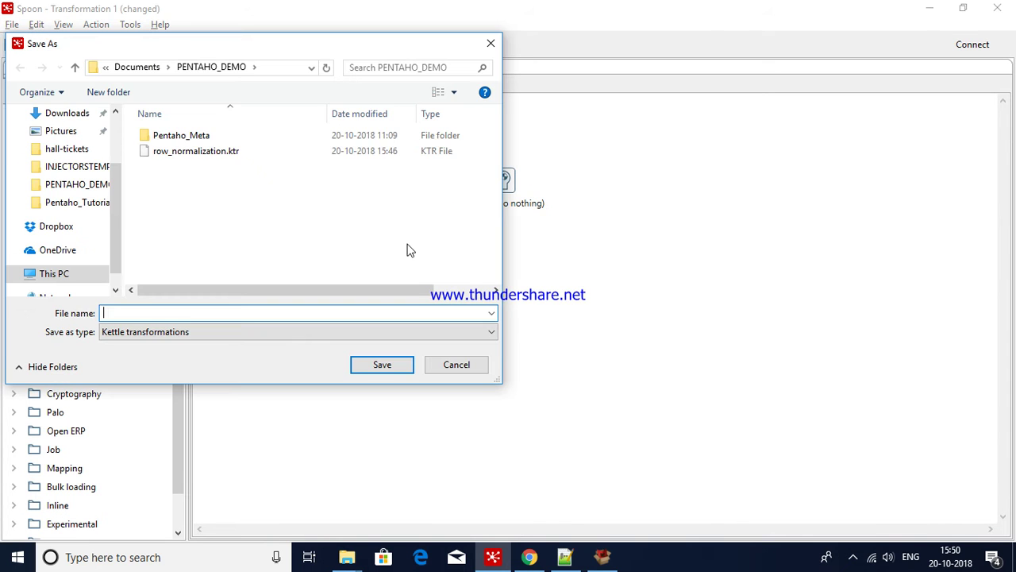
{"action": "type", "text": "db_logging"}
{"action": "key", "text": "Return"}
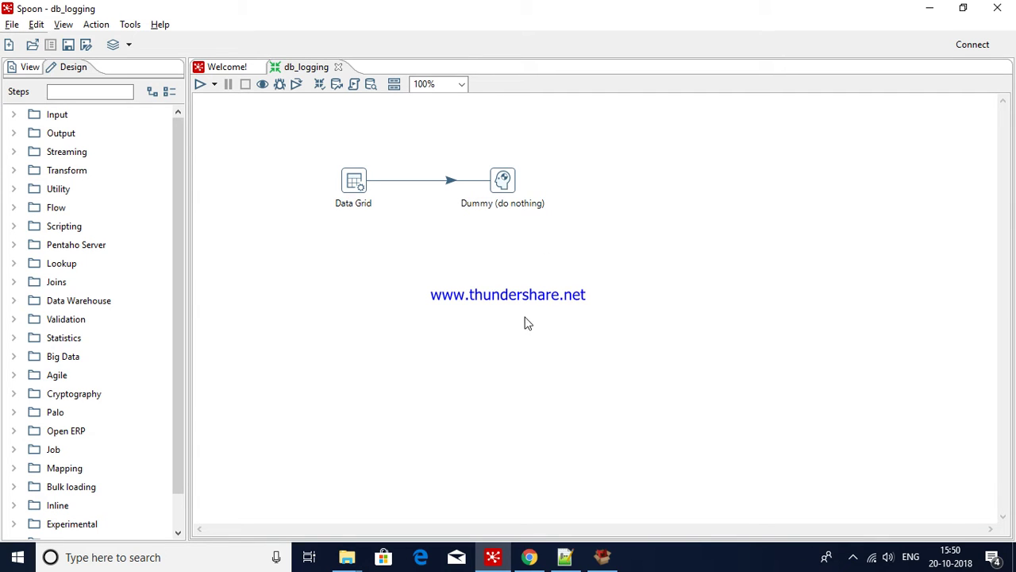
Examine the transformation's logging categories, the fields to log and the step choices for LINES_READ, closing the properties without changes.
{"action": "double_click", "coordinate": [530, 309]}
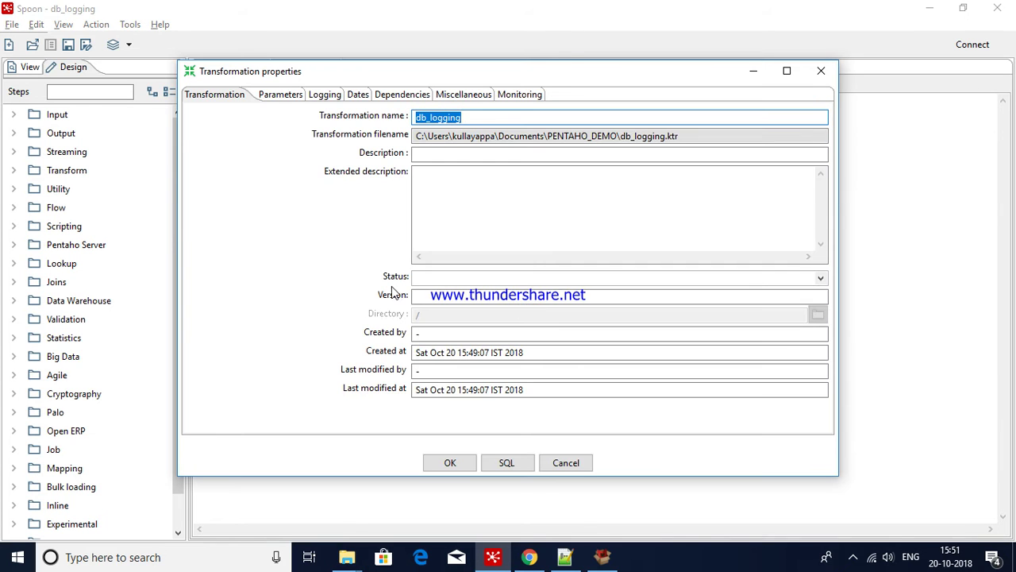
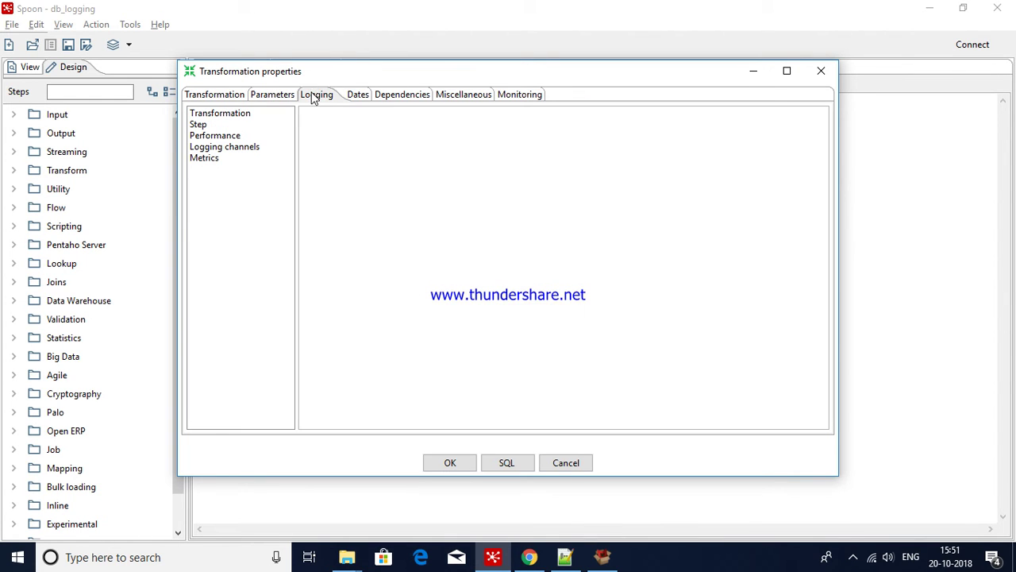
{"action": "left_click", "coordinate": [228, 118]}
{"action": "left_click", "coordinate": [200, 125]}
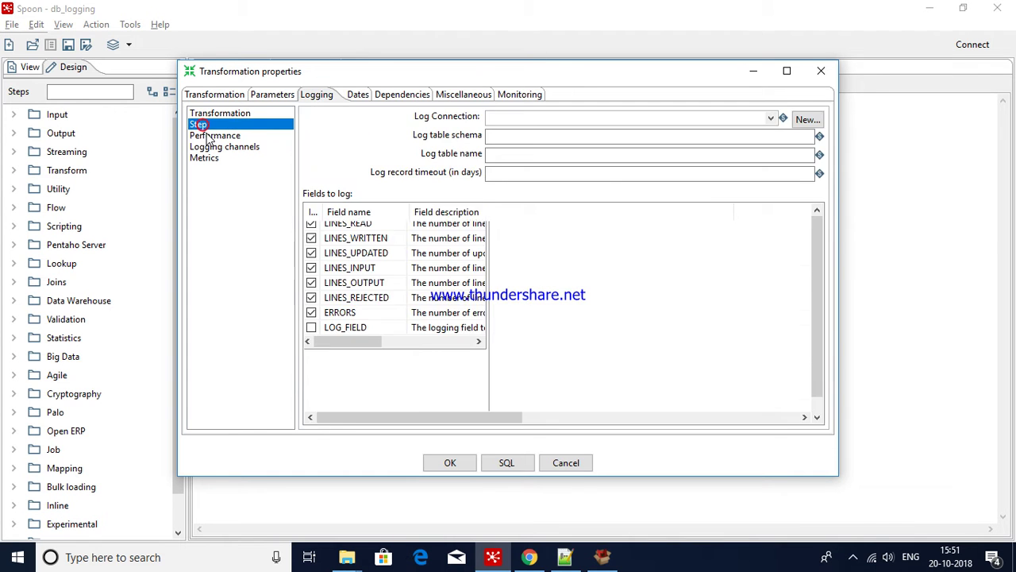
{"action": "left_click", "coordinate": [209, 137]}
{"action": "left_click", "coordinate": [210, 147]}
{"action": "left_click", "coordinate": [209, 158]}
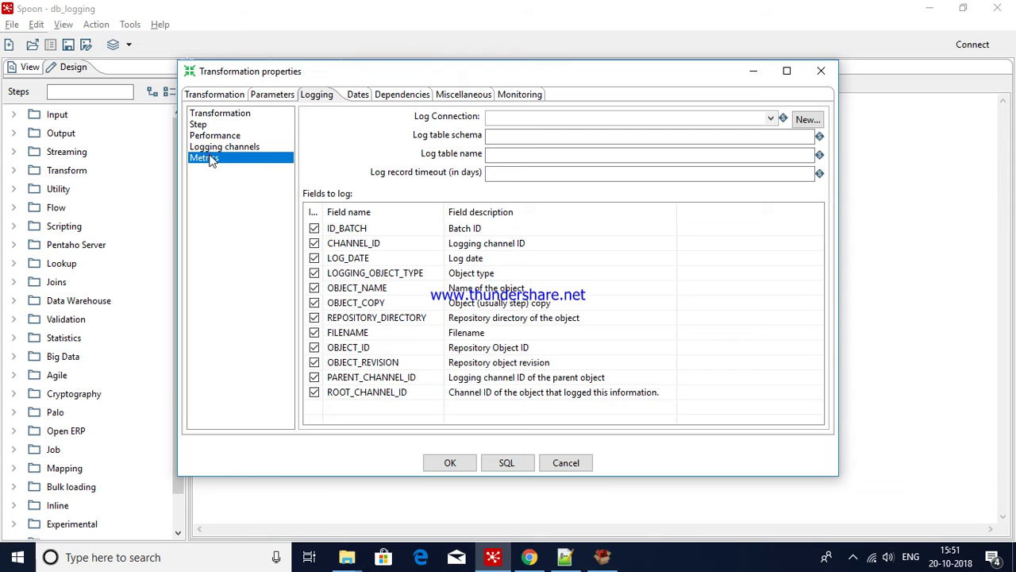
{"action": "left_click", "coordinate": [221, 116]}
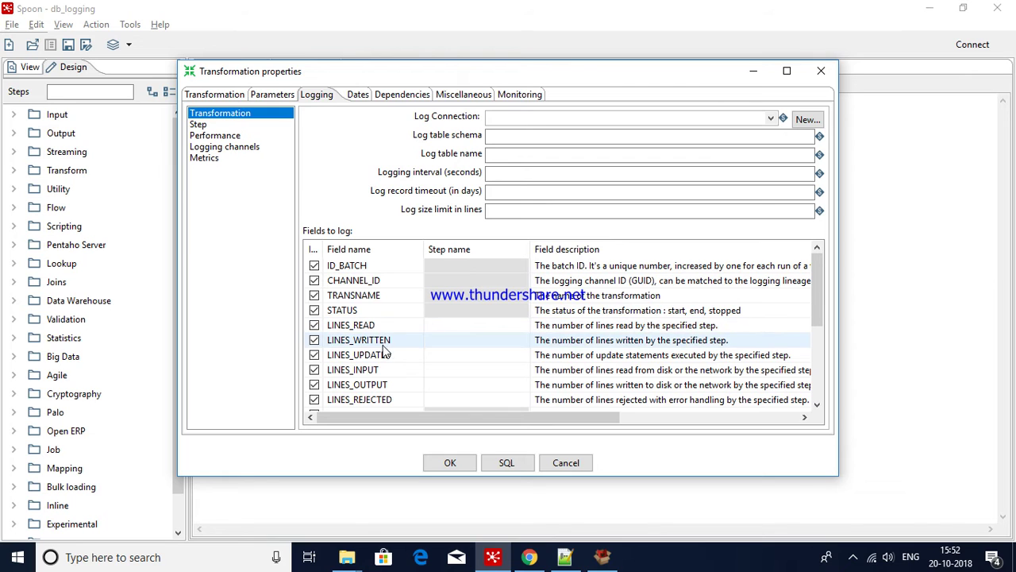
{"action": "left_click", "coordinate": [438, 326]}
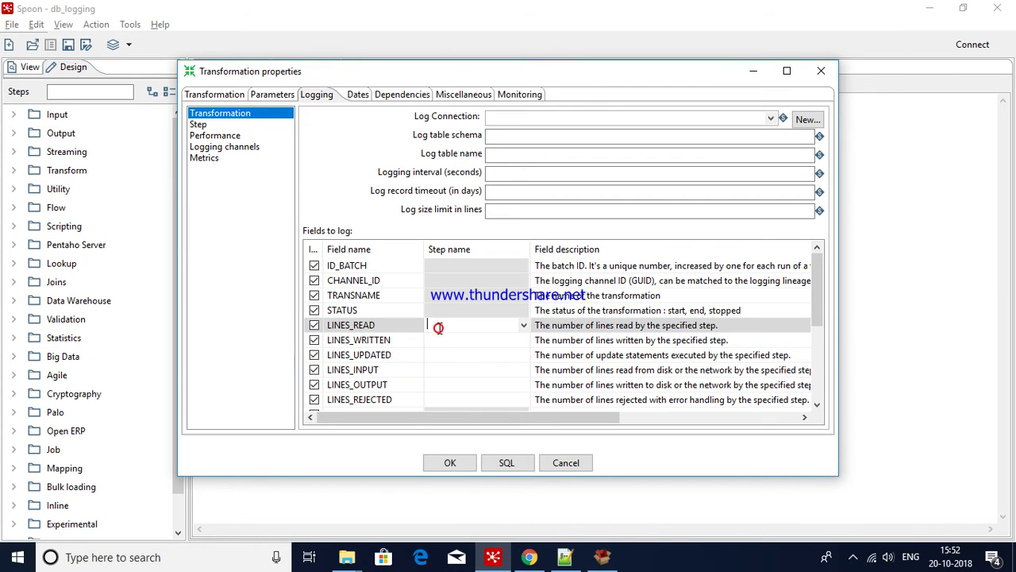
{"action": "left_click", "coordinate": [523, 326]}
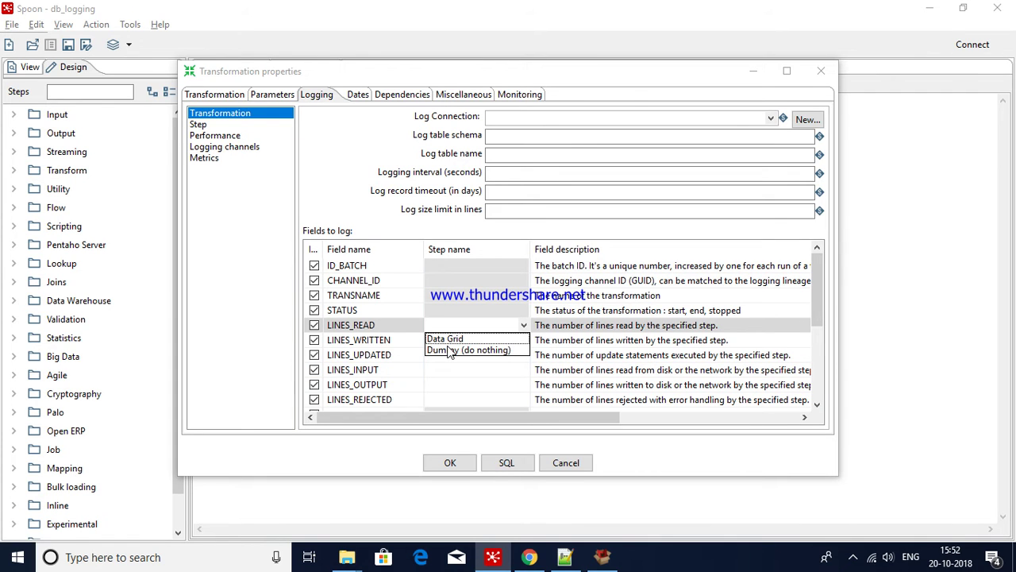
{"action": "left_click", "coordinate": [820, 395]}
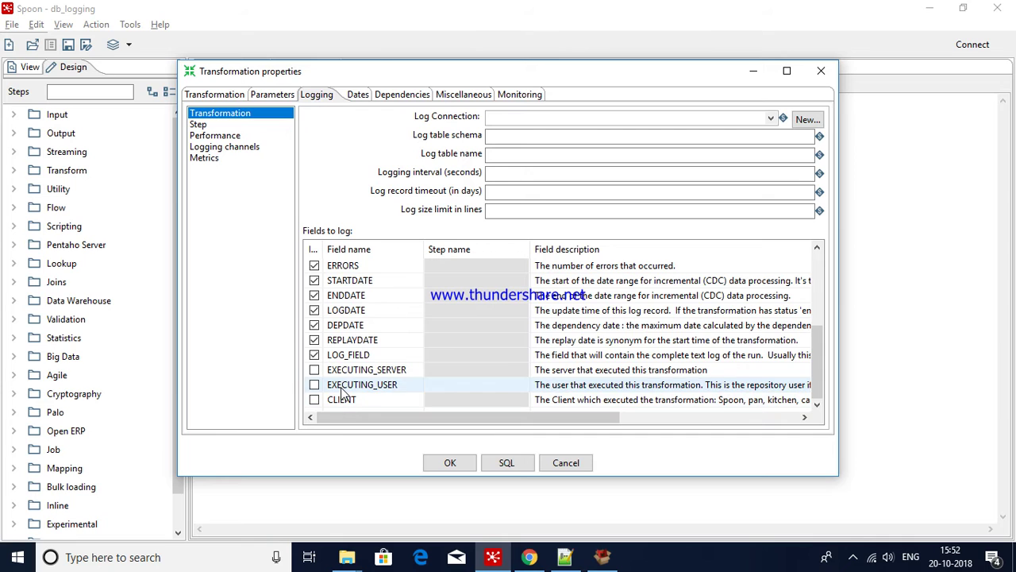
{"action": "left_click", "coordinate": [199, 125]}
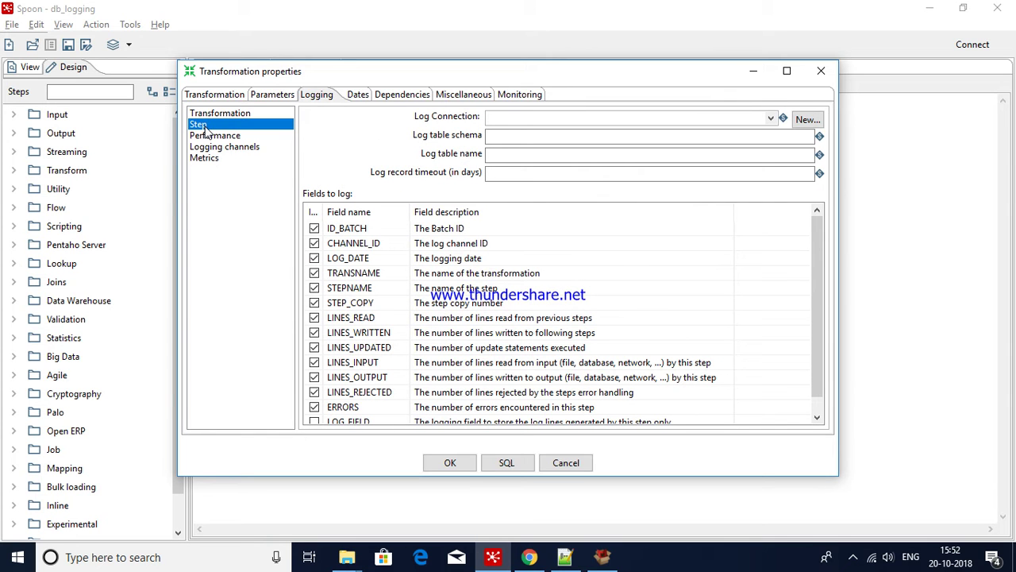
{"action": "left_click", "coordinate": [565, 463]}
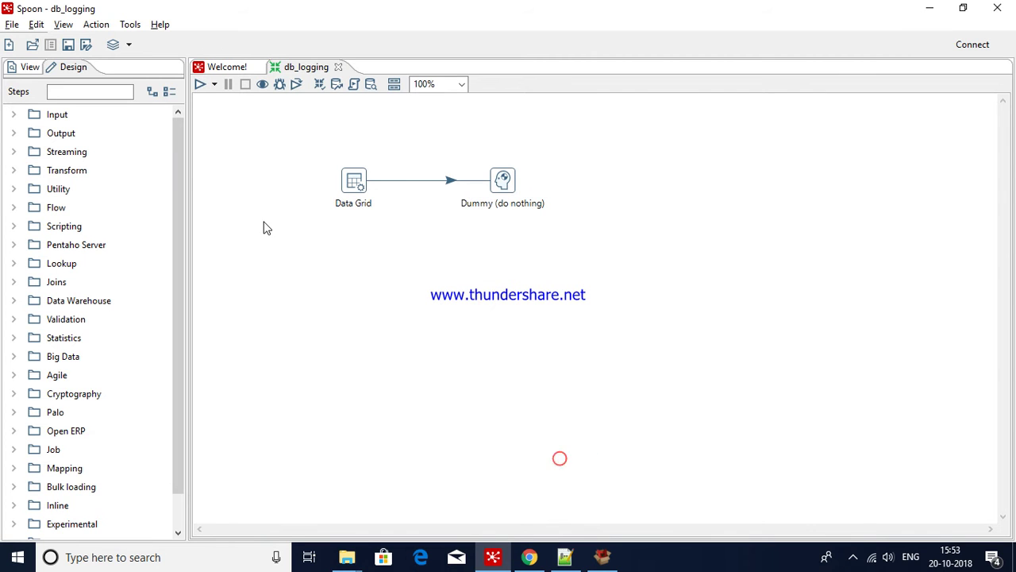
Run the transformation with the Pentaho local configuration and show its step metrics.
{"action": "left_click", "coordinate": [200, 84]}
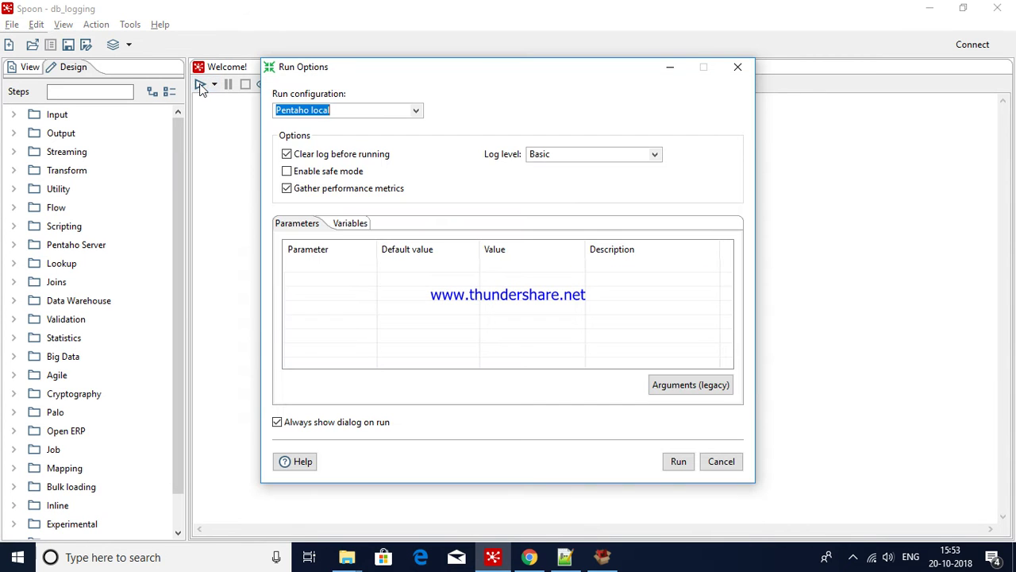
{"action": "left_click", "coordinate": [677, 467]}
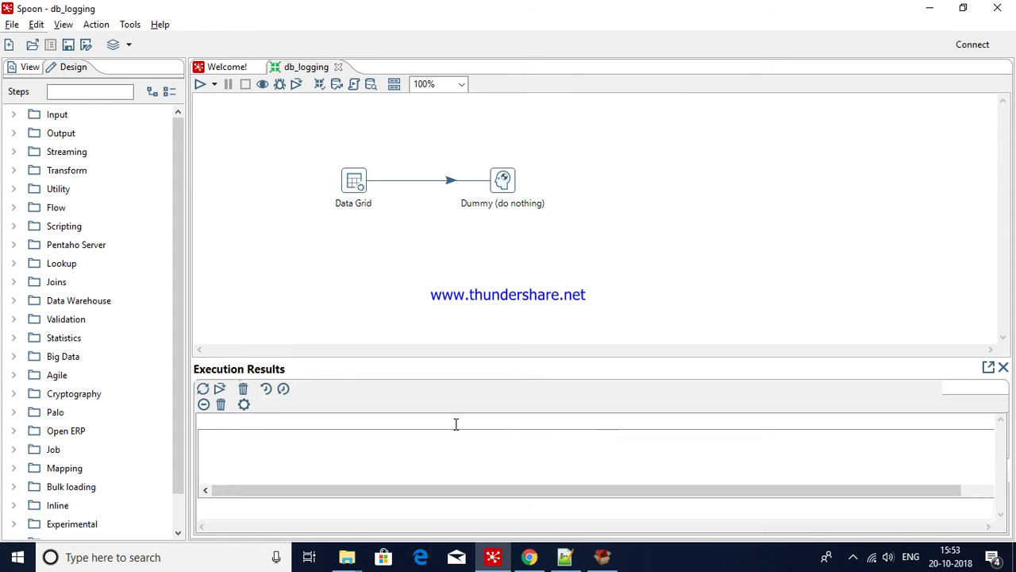
{"action": "left_click", "coordinate": [385, 388]}
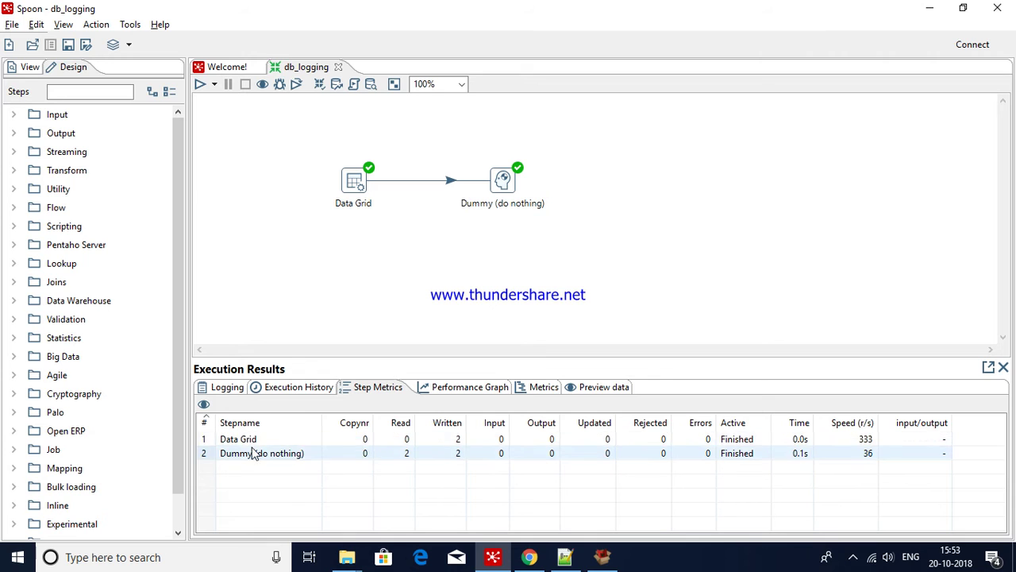
Start a new log connection in the Transformation logging settings, with connection type Hypersonic and JNDI access.
{"action": "double_click", "coordinate": [451, 255]}
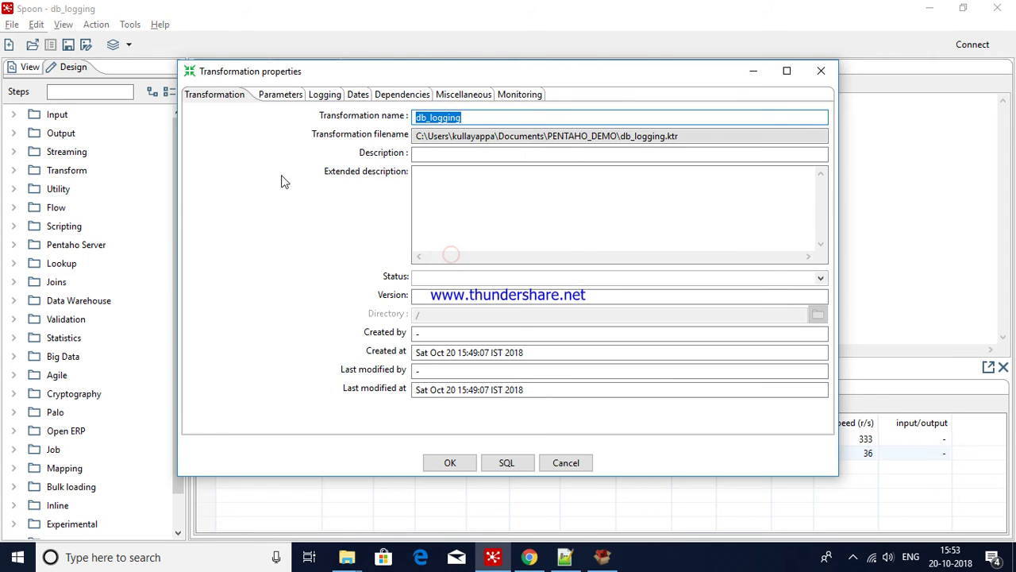
{"action": "left_click", "coordinate": [329, 96]}
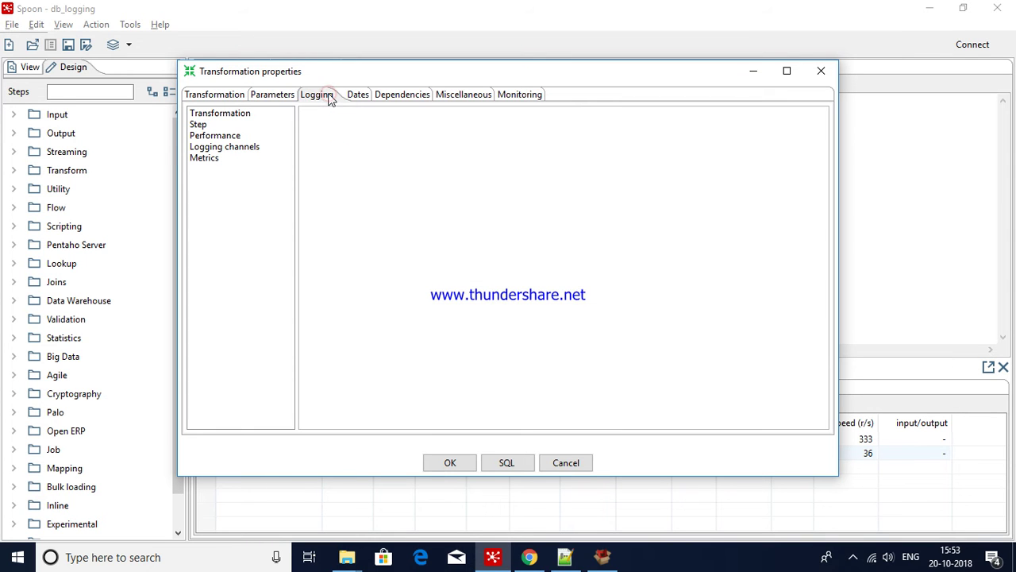
{"action": "left_click", "coordinate": [199, 125]}
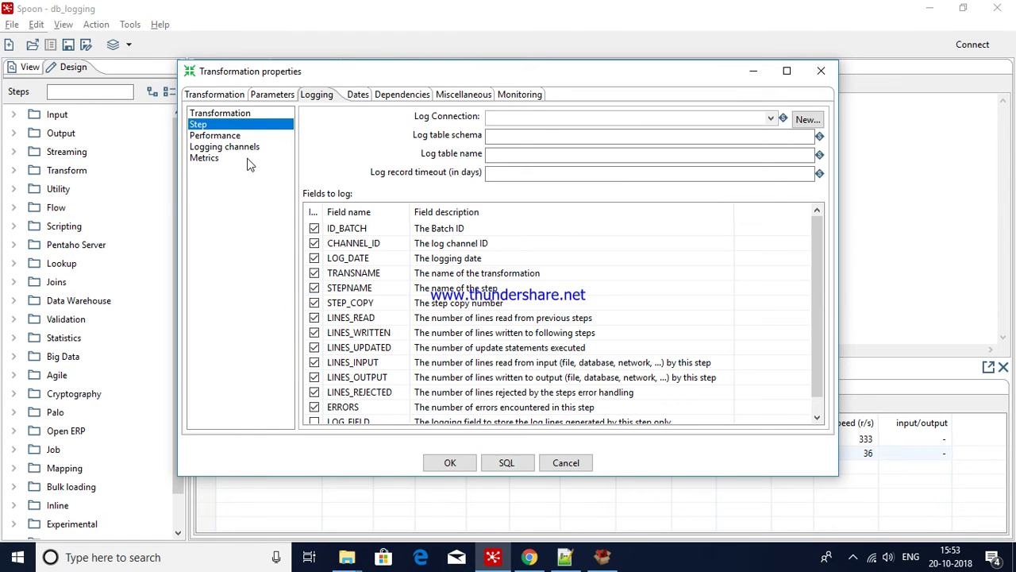
{"action": "left_click", "coordinate": [236, 117]}
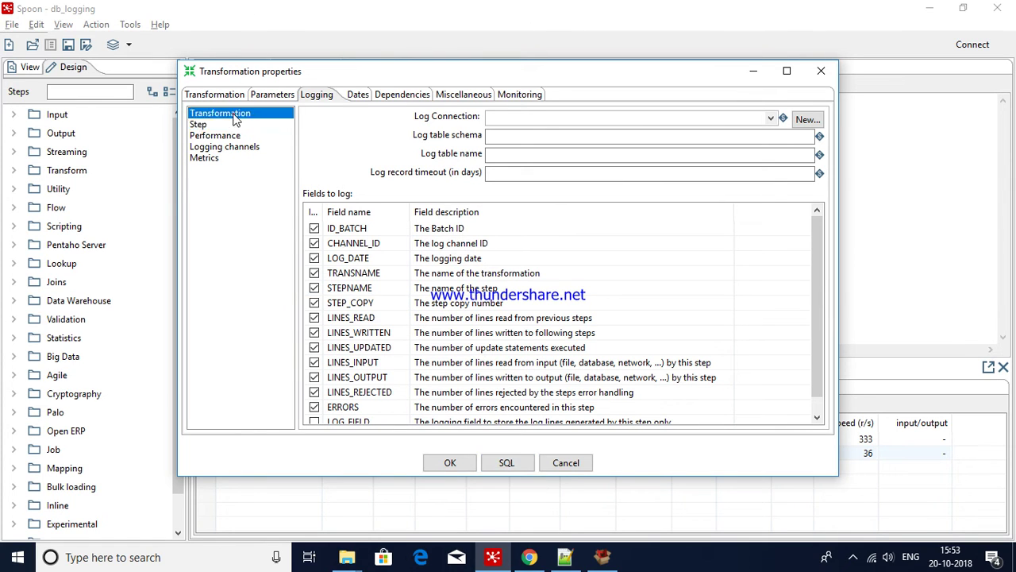
{"action": "left_click", "coordinate": [770, 117]}
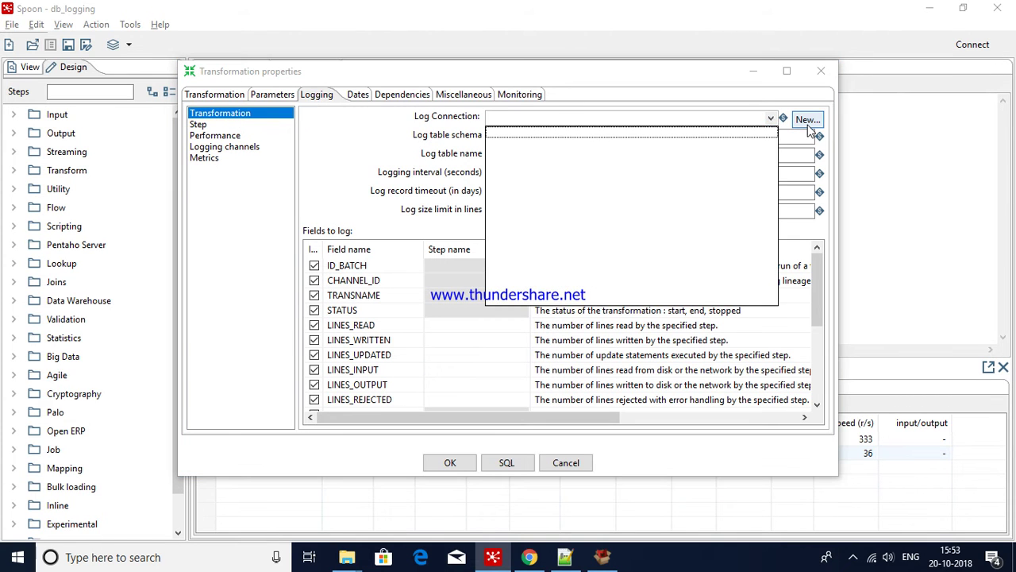
{"action": "left_click", "coordinate": [808, 126]}
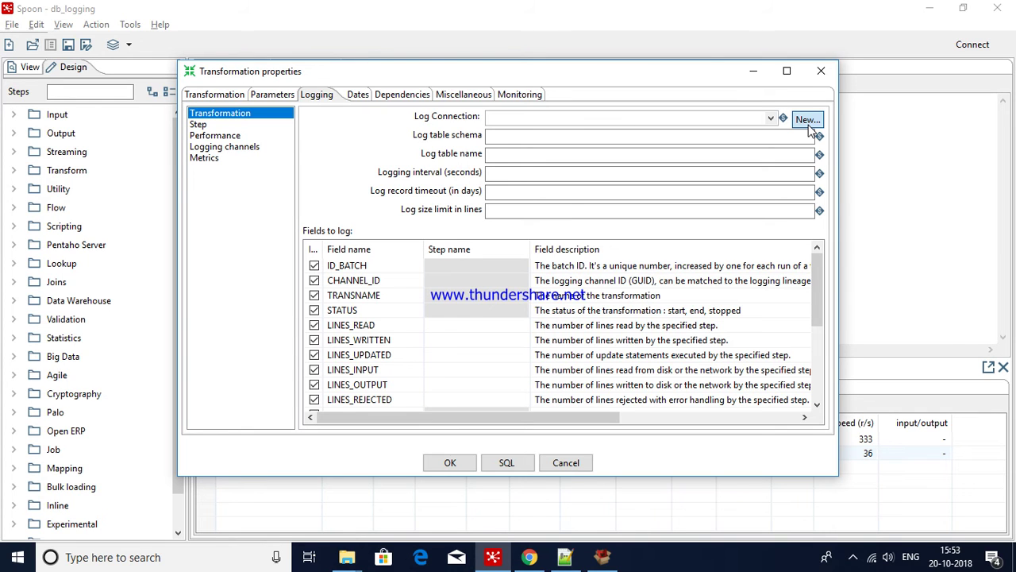
{"action": "left_click", "coordinate": [808, 120]}
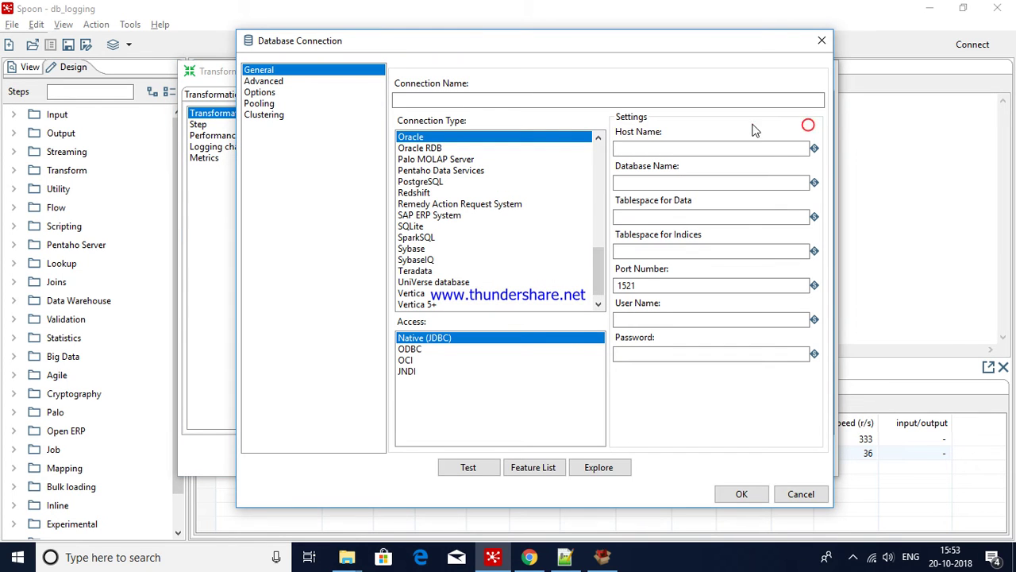
{"action": "left_click", "coordinate": [457, 172]}
{"action": "key", "text": "h"}
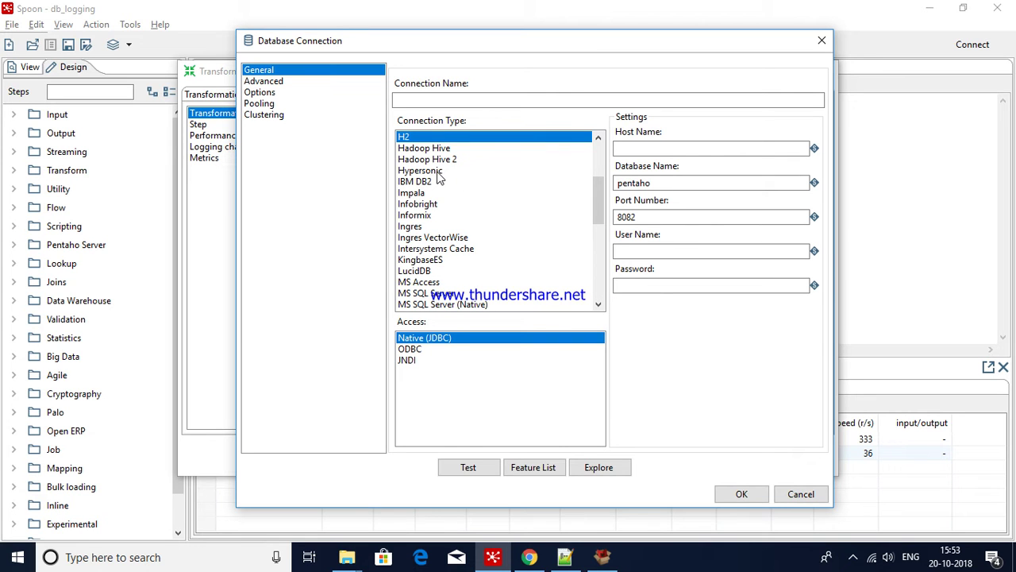
{"action": "left_click", "coordinate": [439, 171]}
{"action": "left_click", "coordinate": [420, 361]}
Set both the JNDI name and the connection name to SampleData.
{"action": "left_click", "coordinate": [640, 148]}
{"action": "double_click", "coordinate": [653, 148]}
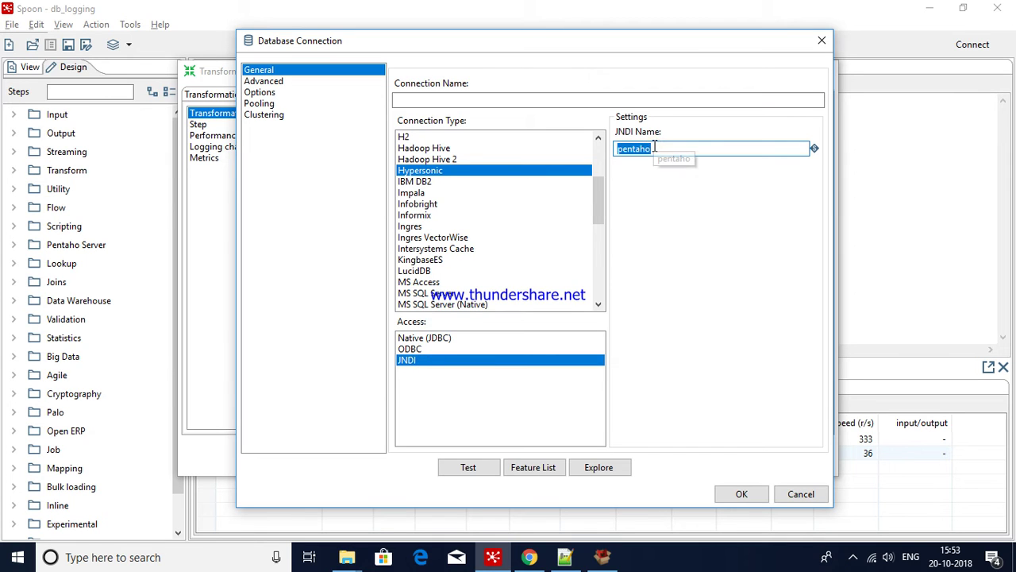
{"action": "type", "text": "Sam"}
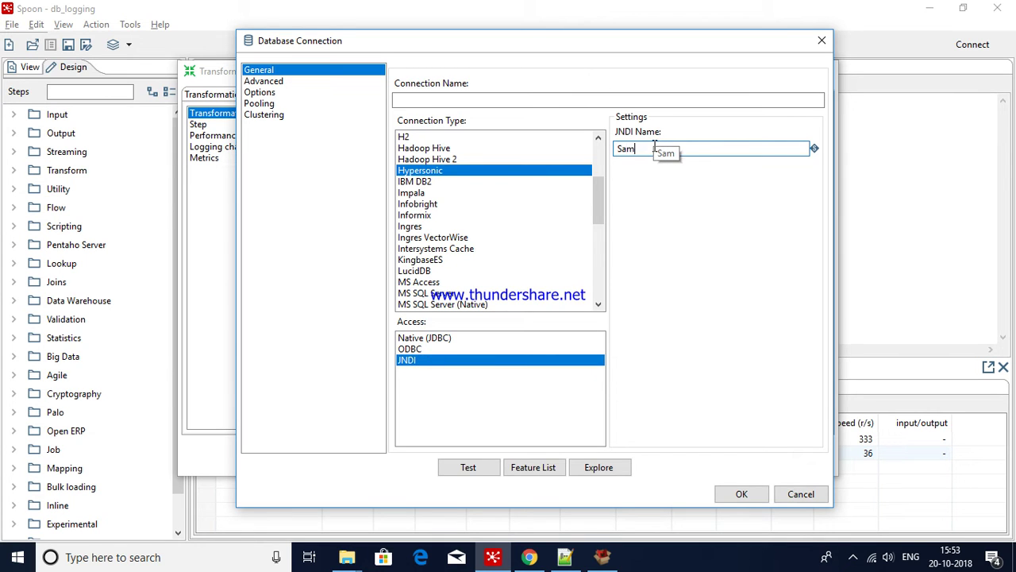
{"action": "type", "text": "pleData"}
{"action": "double_click", "coordinate": [654, 148]}
{"action": "key", "text": "ctrl+c"}
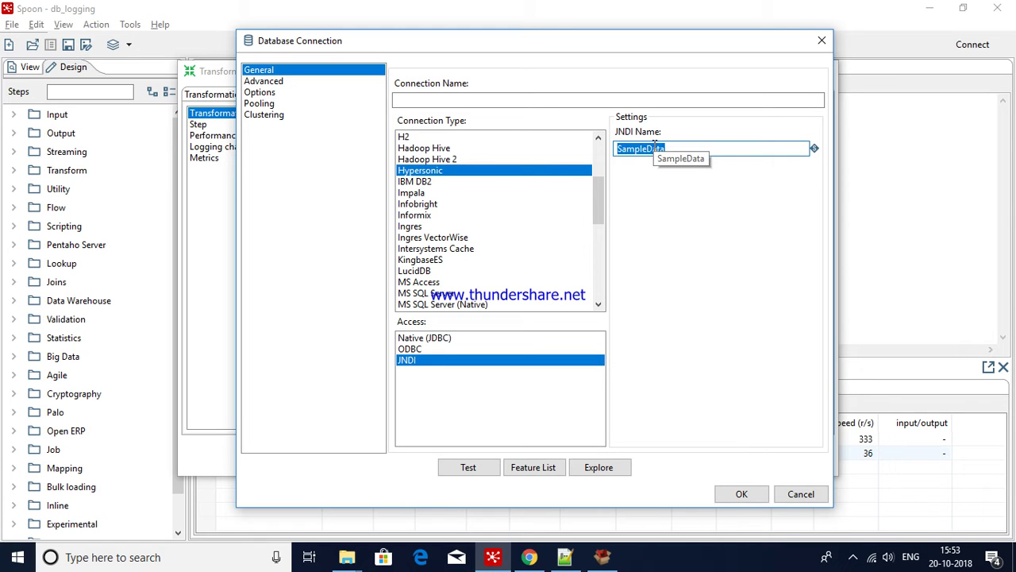
{"action": "left_click", "coordinate": [585, 98]}
{"action": "key", "text": "ctrl+v"}
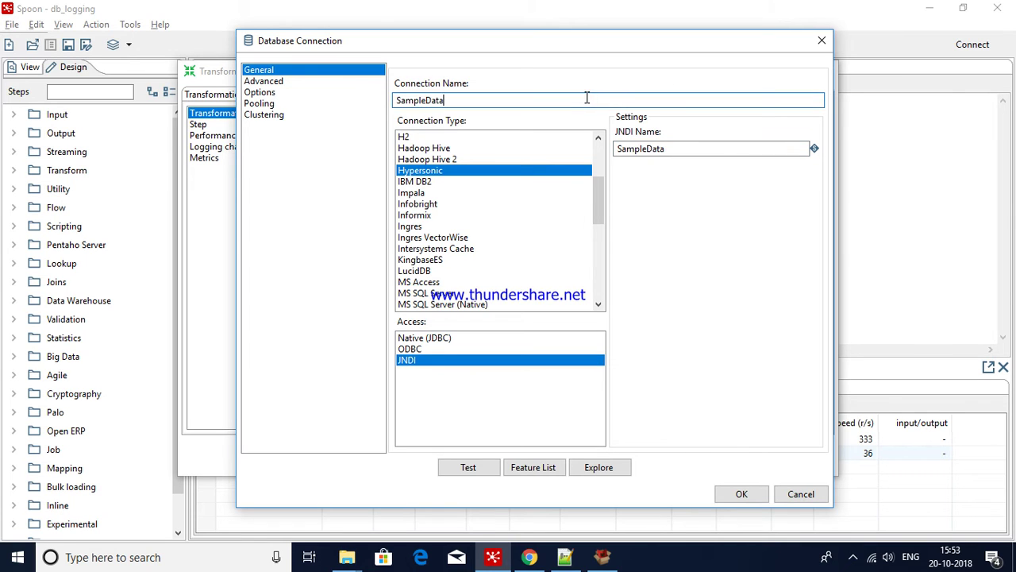
Test the SampleData connection and accept it as the log connection.
{"action": "left_click", "coordinate": [481, 472]}
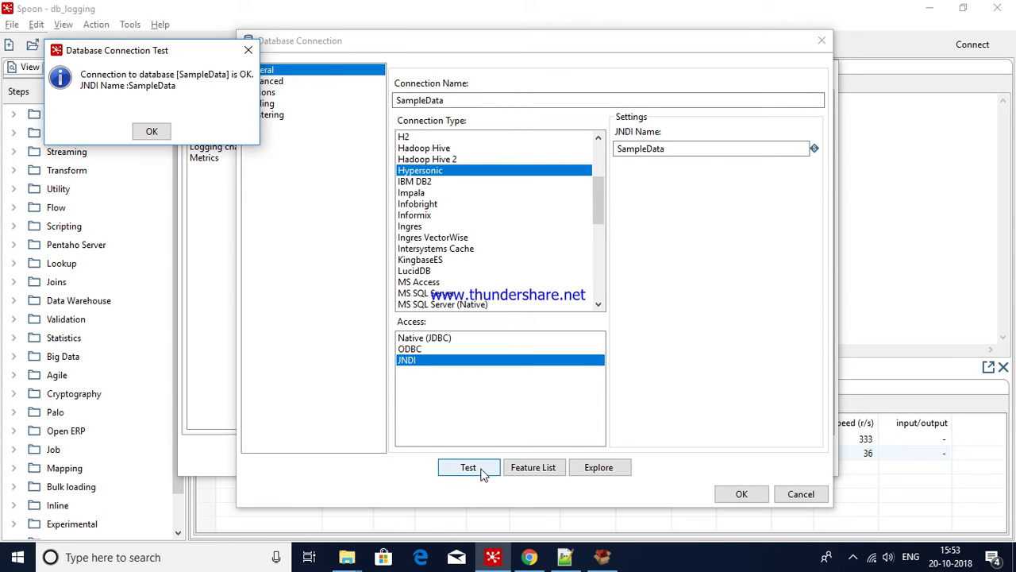
{"action": "left_click", "coordinate": [156, 132]}
{"action": "left_click", "coordinate": [738, 494]}
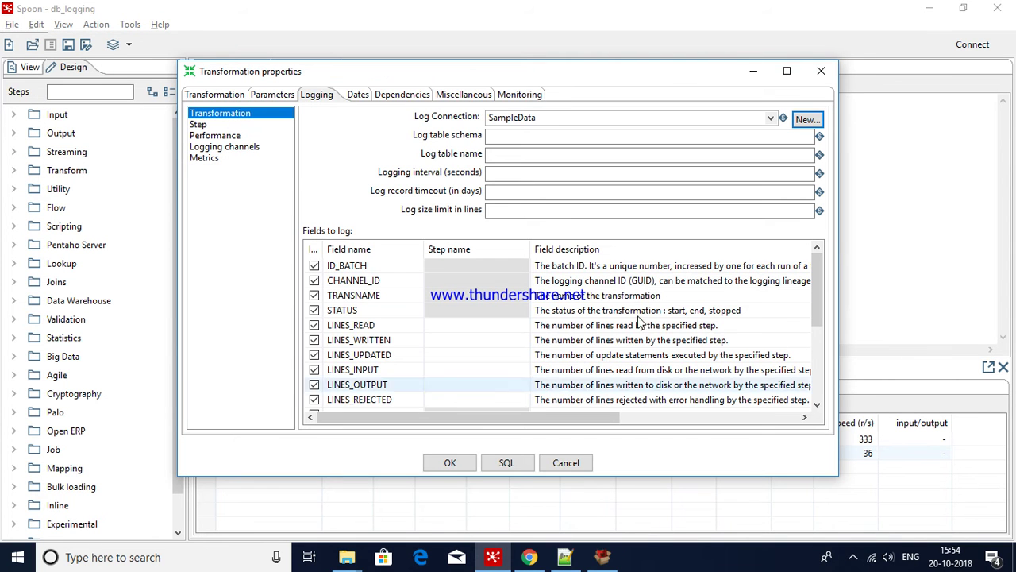
Name the transformation's log table TRANS_LOG.
{"action": "left_click", "coordinate": [568, 155]}
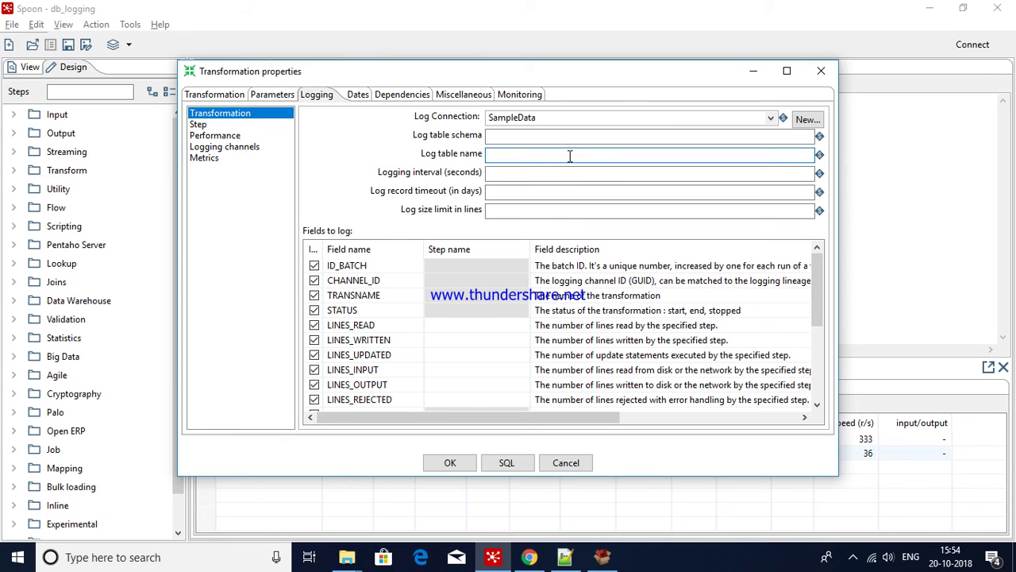
{"action": "type", "text": "T"}
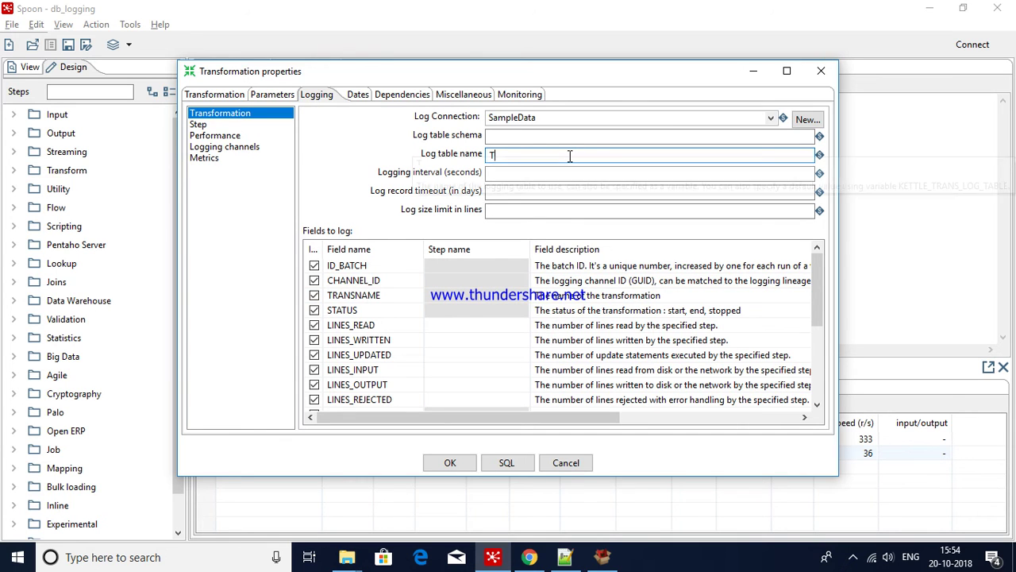
{"action": "type", "text": "RANS"}
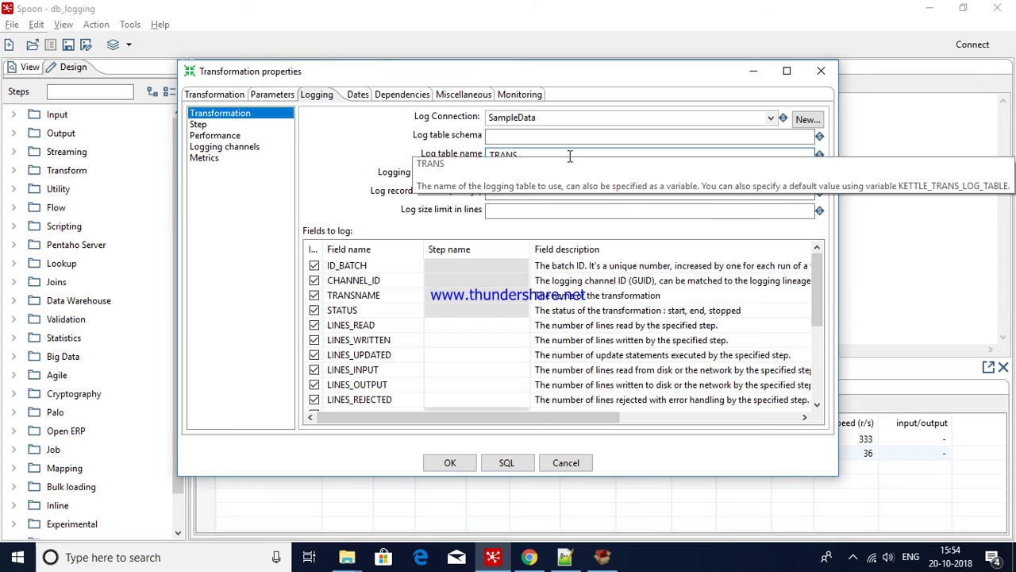
{"action": "type", "text": "_LOG"}
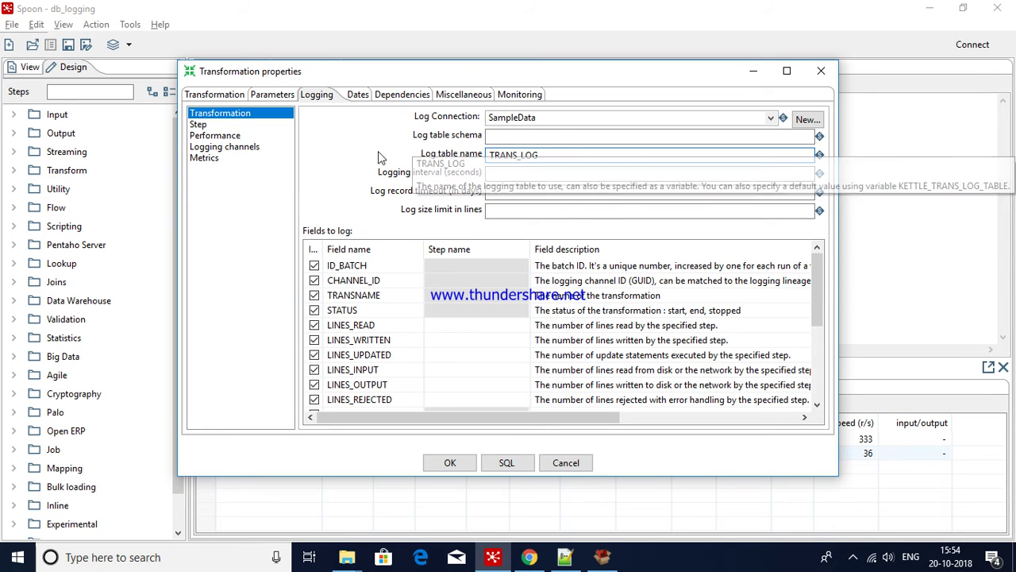
Generate the SQL for the TRANS_LOG table, review its statements to the end and execute them to create the table and indexes.
{"action": "left_click", "coordinate": [508, 464]}
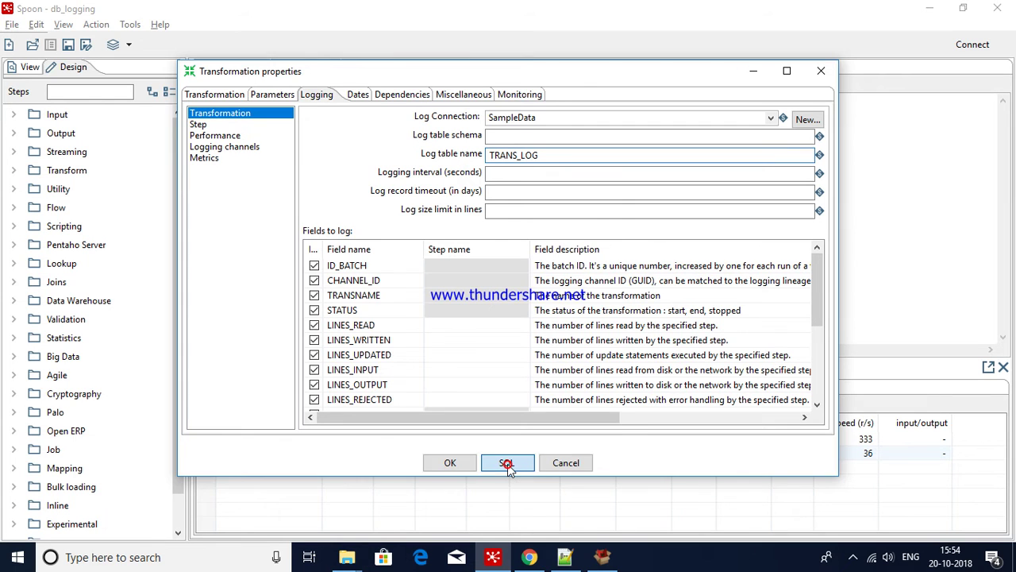
{"action": "left_click", "coordinate": [486, 295]}
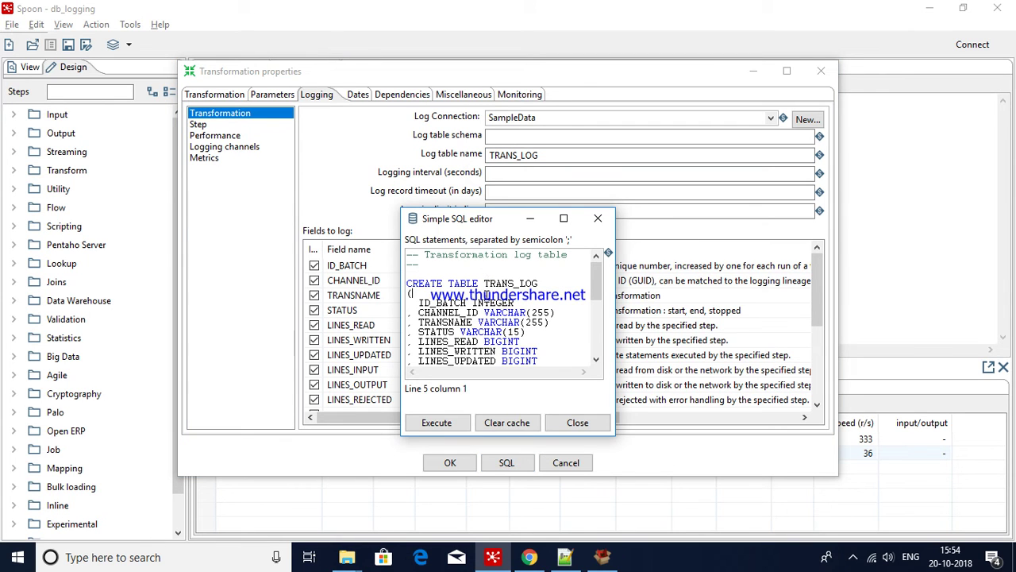
{"action": "key", "text": "Down"}
{"action": "key", "text": "Down"}
{"action": "key", "text": "Down"}
{"action": "key", "text": "Down"}
{"action": "key", "text": "Down"}
{"action": "key", "text": "Down"}
{"action": "key", "text": "Down"}
{"action": "key", "text": "Down"}
{"action": "key", "text": "Down"}
{"action": "key", "text": "Down"}
{"action": "key", "text": "Down"}
{"action": "key", "text": "Down"}
{"action": "key", "text": "Down"}
{"action": "key", "text": "Down"}
{"action": "key", "text": "Down"}
{"action": "key", "text": "Down"}
{"action": "key", "text": "Down"}
{"action": "key", "text": "Down"}
{"action": "key", "text": "Down"}
{"action": "key", "text": "Down"}
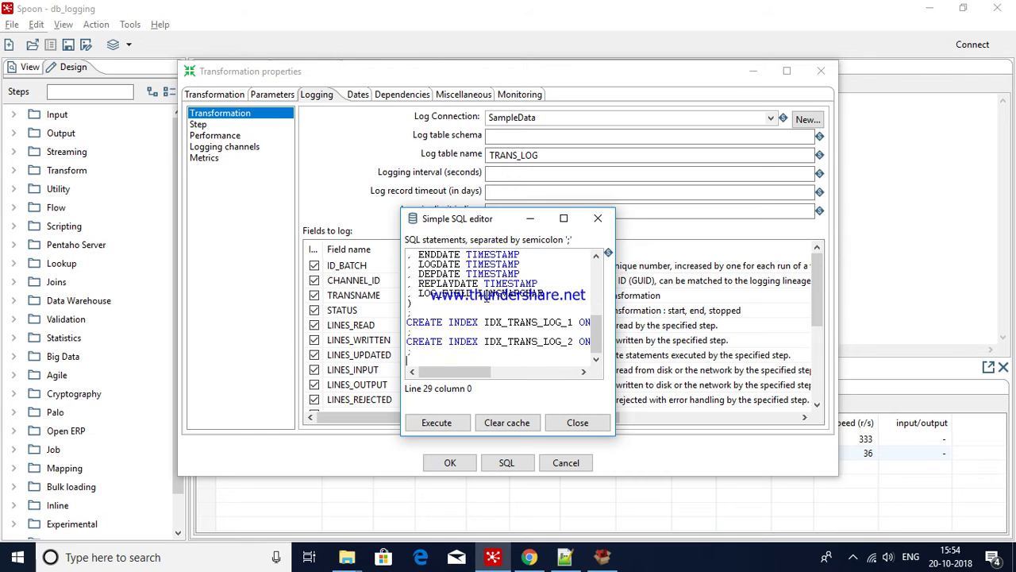
{"action": "left_click", "coordinate": [454, 425]}
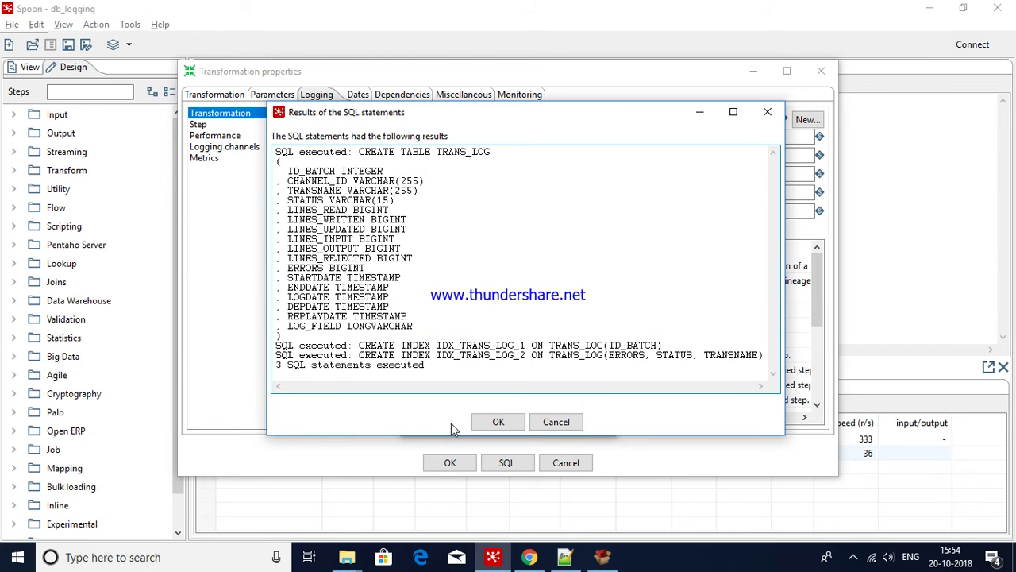
Close the SQL results and the SQL editor, and choose SampleData as the log connection for Step logging.
{"action": "left_click", "coordinate": [497, 423]}
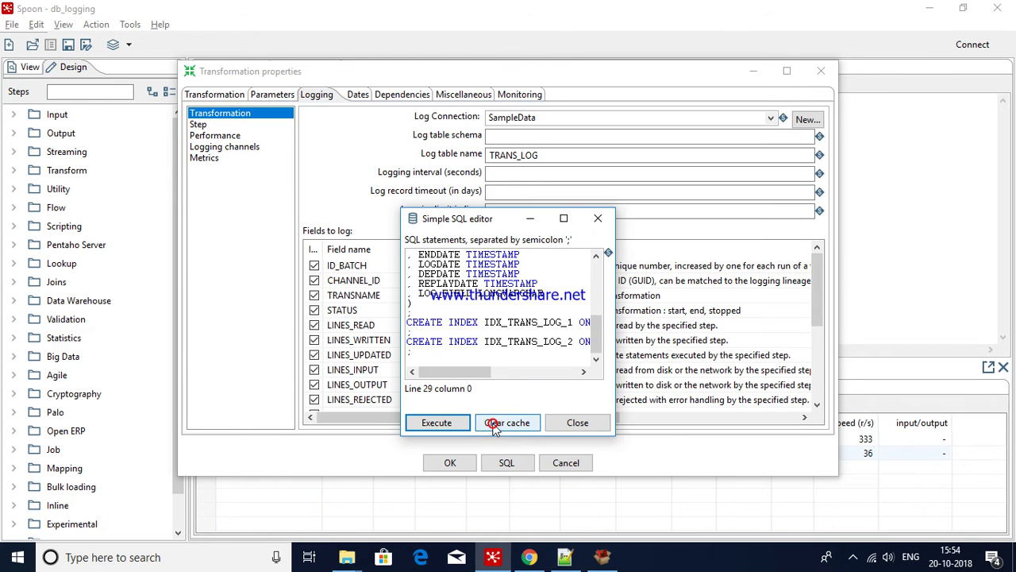
{"action": "left_click", "coordinate": [573, 423]}
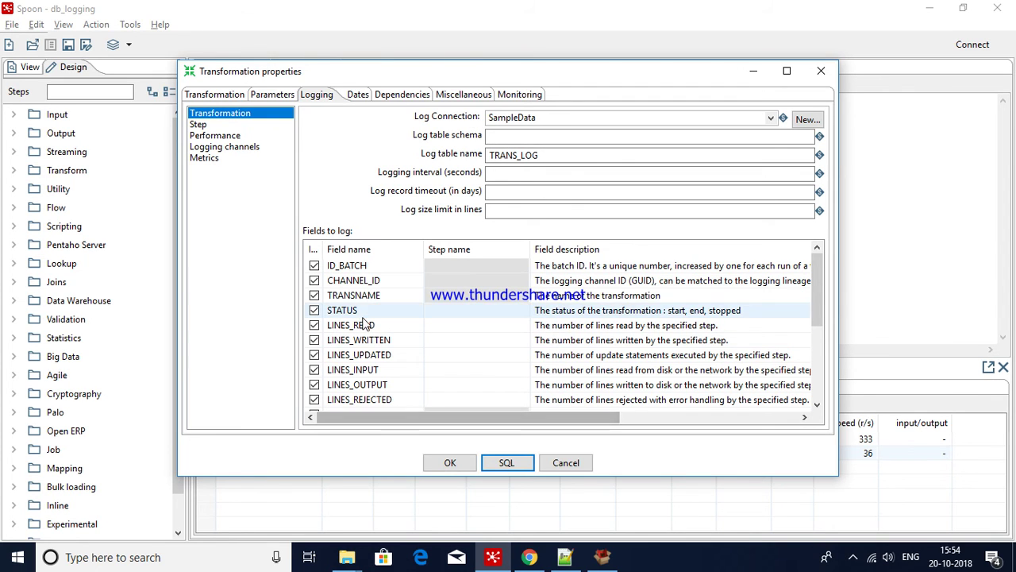
{"action": "left_click", "coordinate": [200, 125]}
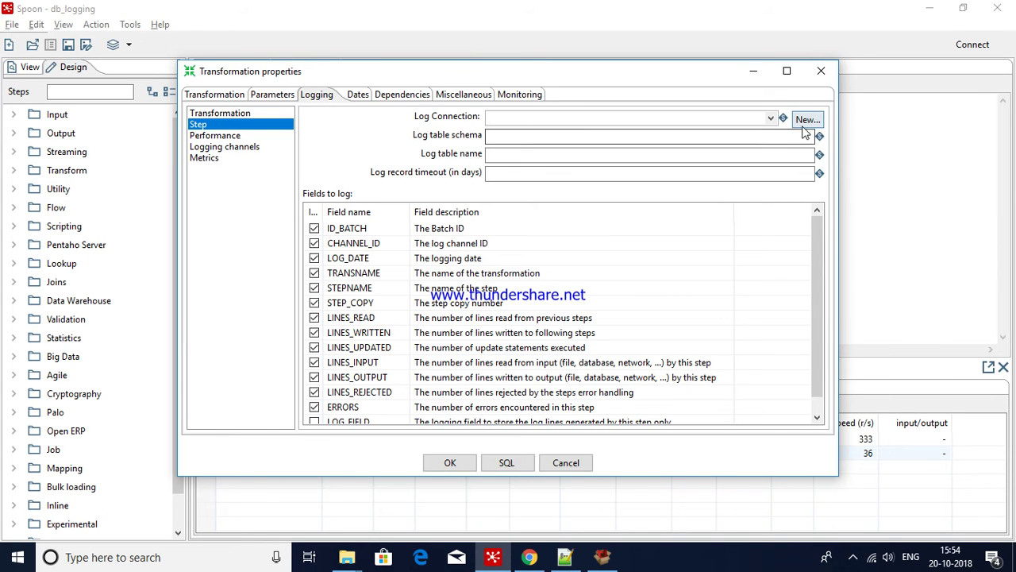
{"action": "left_click", "coordinate": [771, 119]}
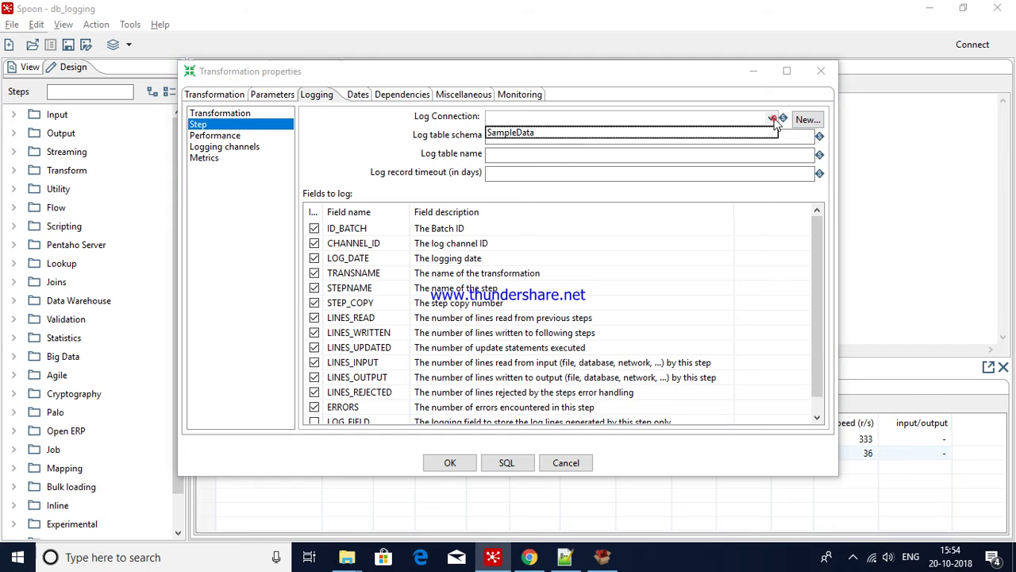
{"action": "left_click", "coordinate": [516, 133]}
Check the Transformation log table name for reference and name the Step log table TRANS_STEP_LOG.
{"action": "left_click", "coordinate": [505, 153]}
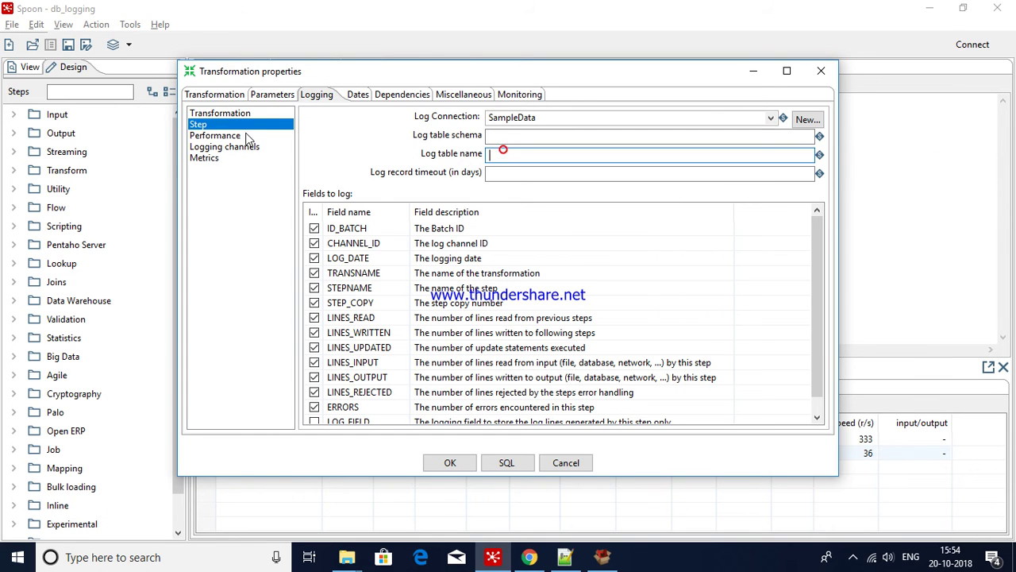
{"action": "left_click", "coordinate": [231, 114]}
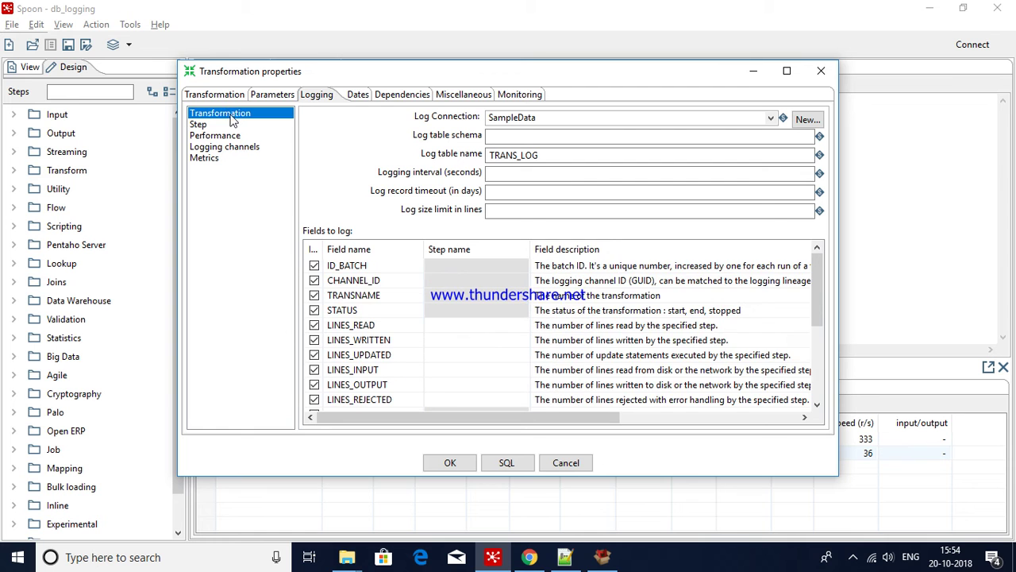
{"action": "left_click", "coordinate": [219, 134]}
{"action": "left_click", "coordinate": [198, 125]}
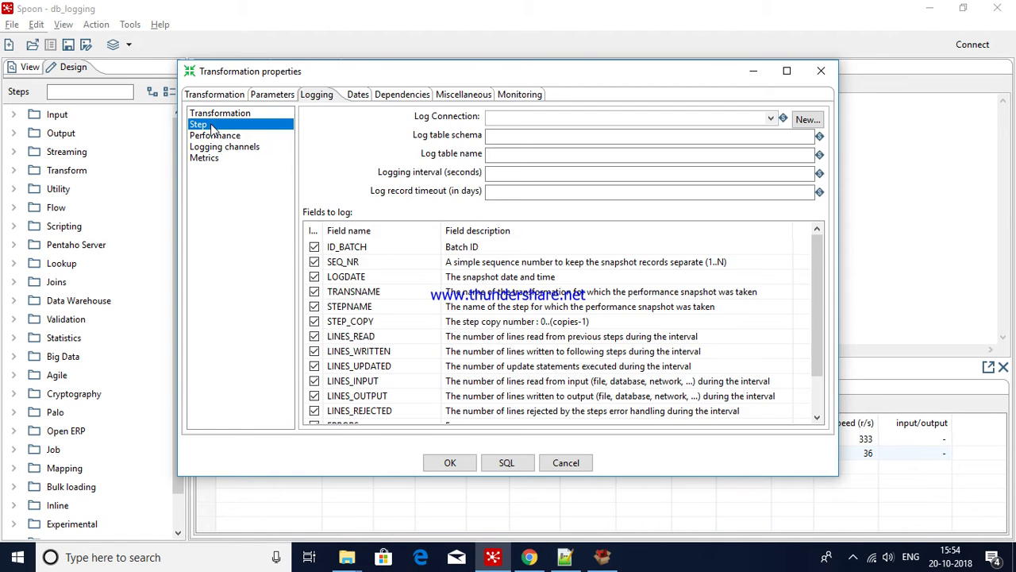
{"action": "left_click", "coordinate": [530, 155]}
{"action": "type", "text": "TRANS_STEP_LOG"}
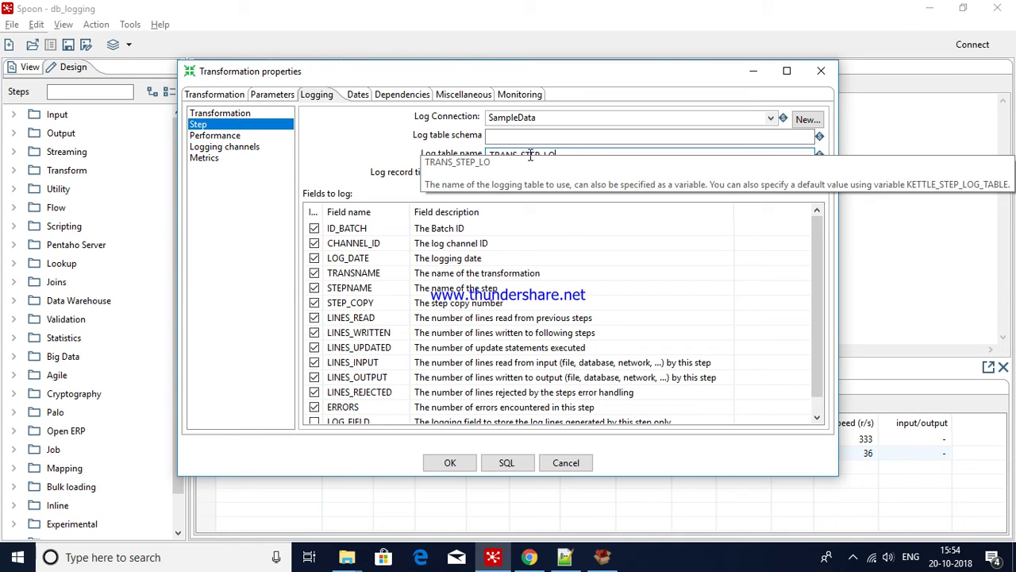
Generate and execute the SQL that creates the TRANS_STEP_LOG table, and accept the transformation properties.
{"action": "left_click", "coordinate": [510, 464]}
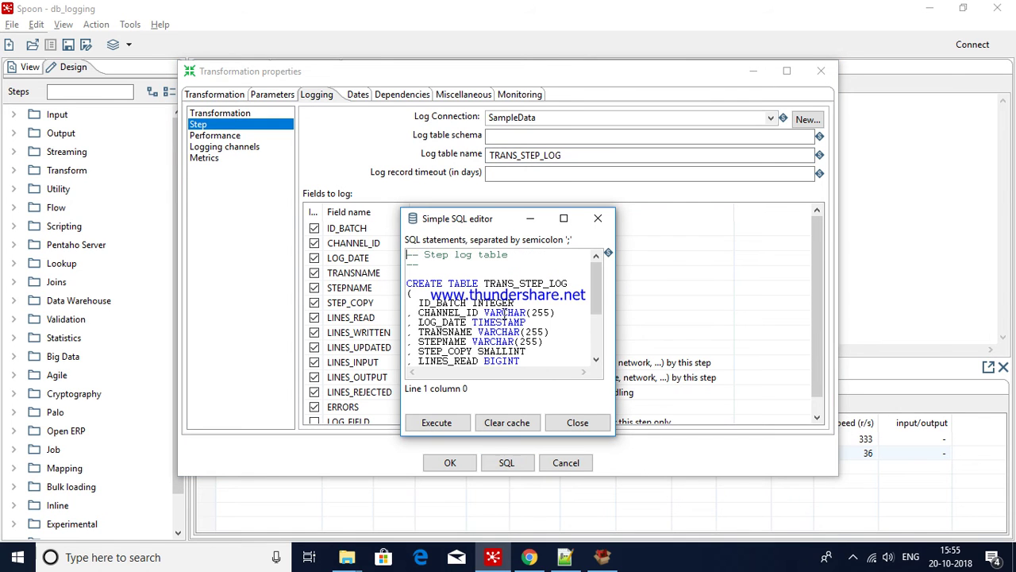
{"action": "left_click", "coordinate": [450, 423]}
{"action": "left_click", "coordinate": [487, 424]}
{"action": "left_click", "coordinate": [568, 418]}
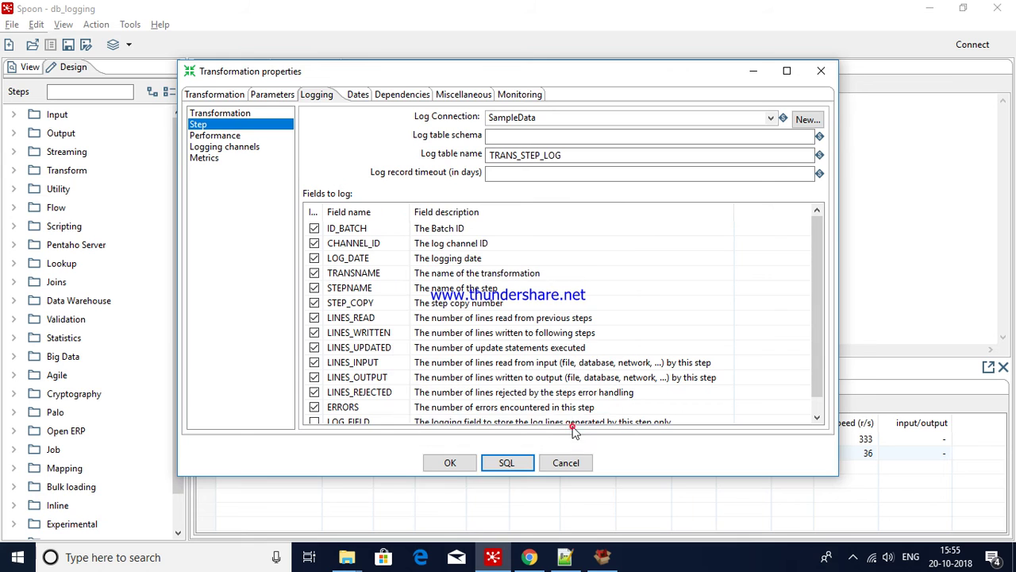
{"action": "left_click", "coordinate": [449, 465]}
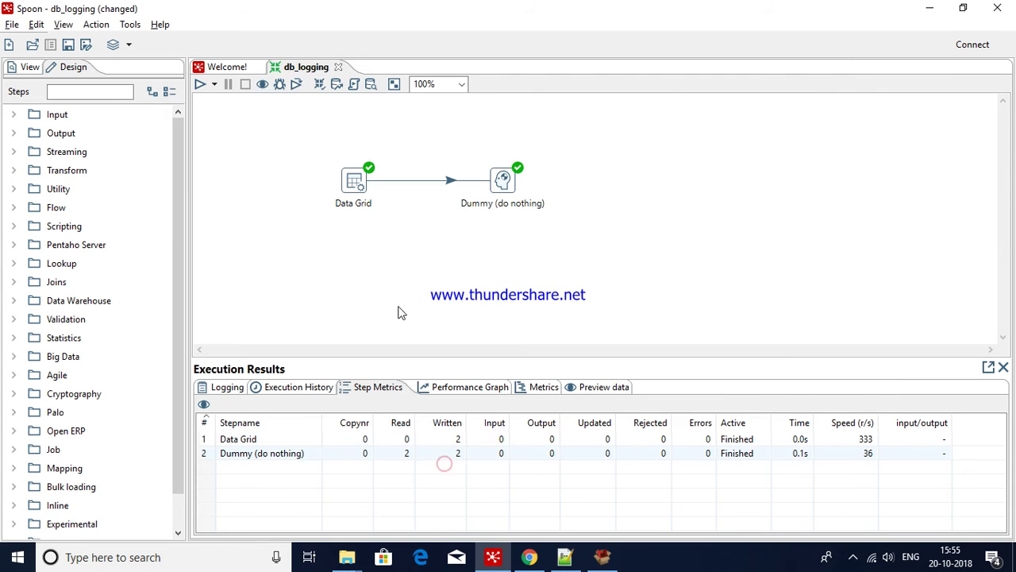
Run the transformation with the Pentaho local configuration, saving it when asked, and view its step metrics.
{"action": "left_click", "coordinate": [199, 85]}
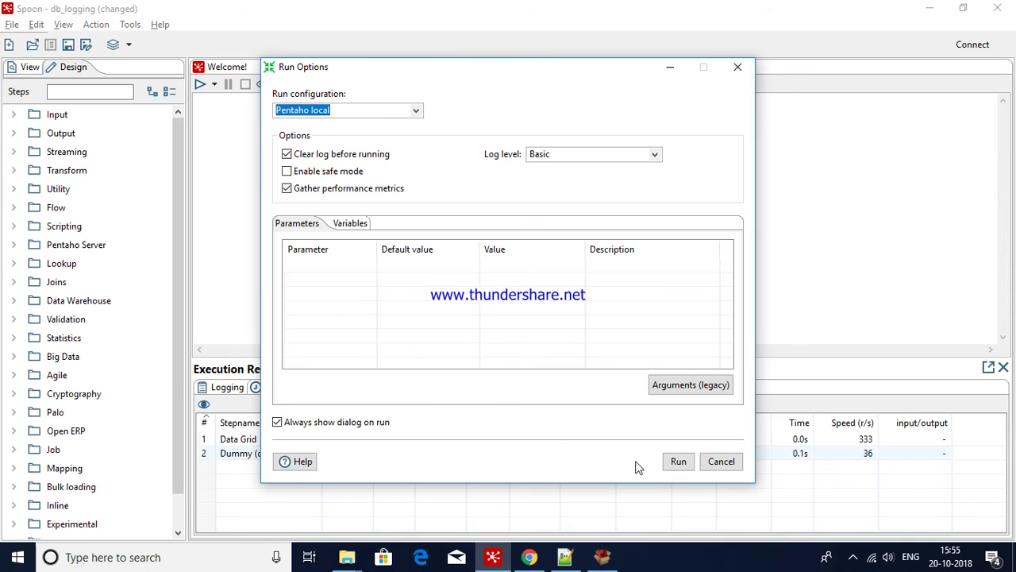
{"action": "left_click", "coordinate": [675, 463]}
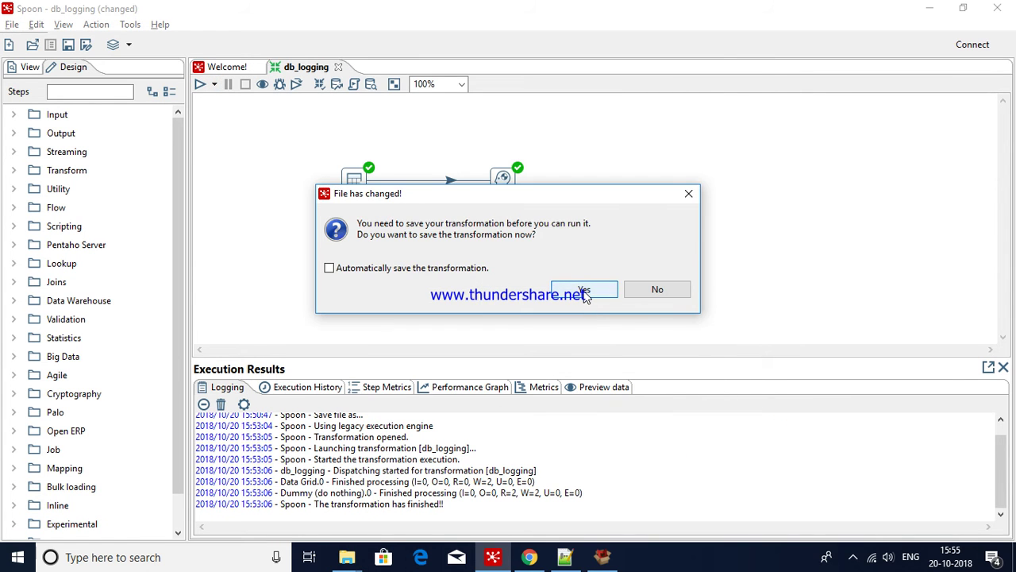
{"action": "left_click", "coordinate": [585, 293]}
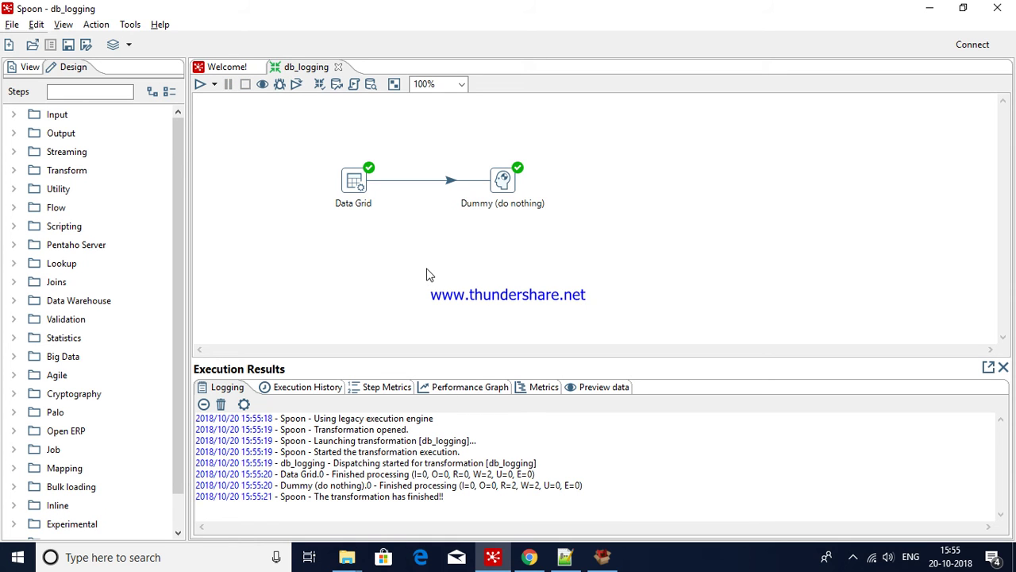
{"action": "left_click", "coordinate": [387, 388]}
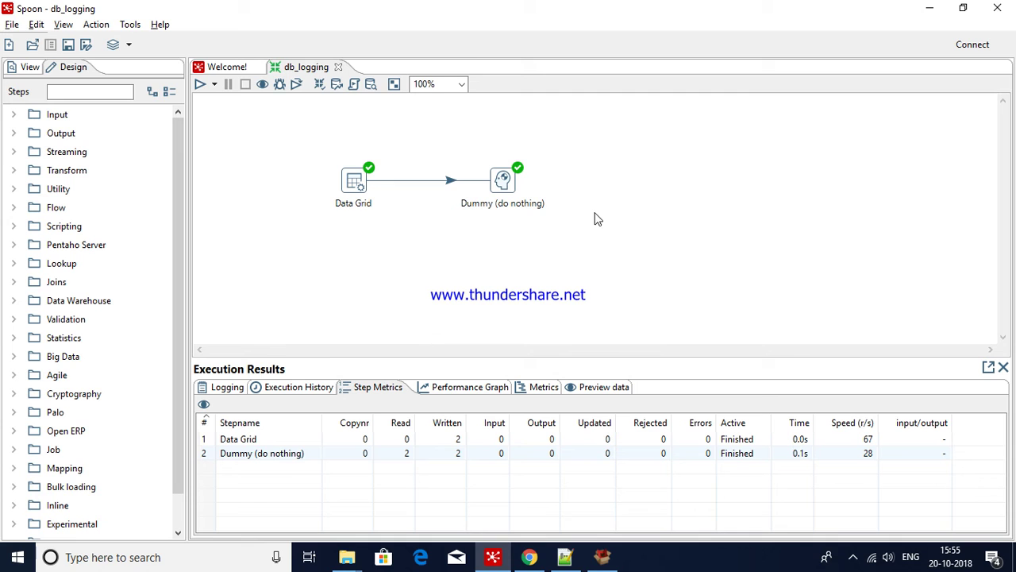
Add a Table input step to the transformation, open it and clear its default SQL query.
{"action": "left_click", "coordinate": [13, 115]}
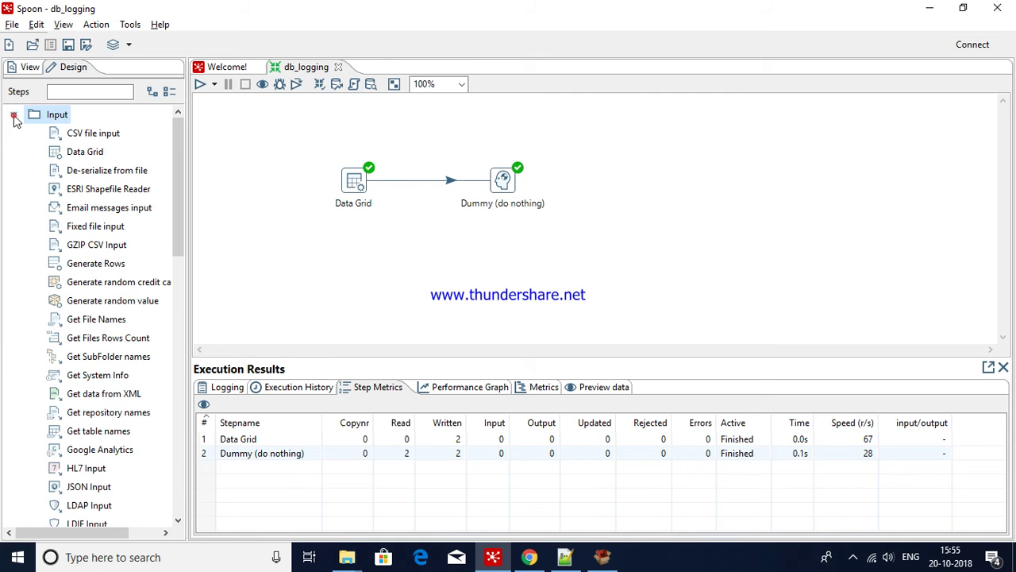
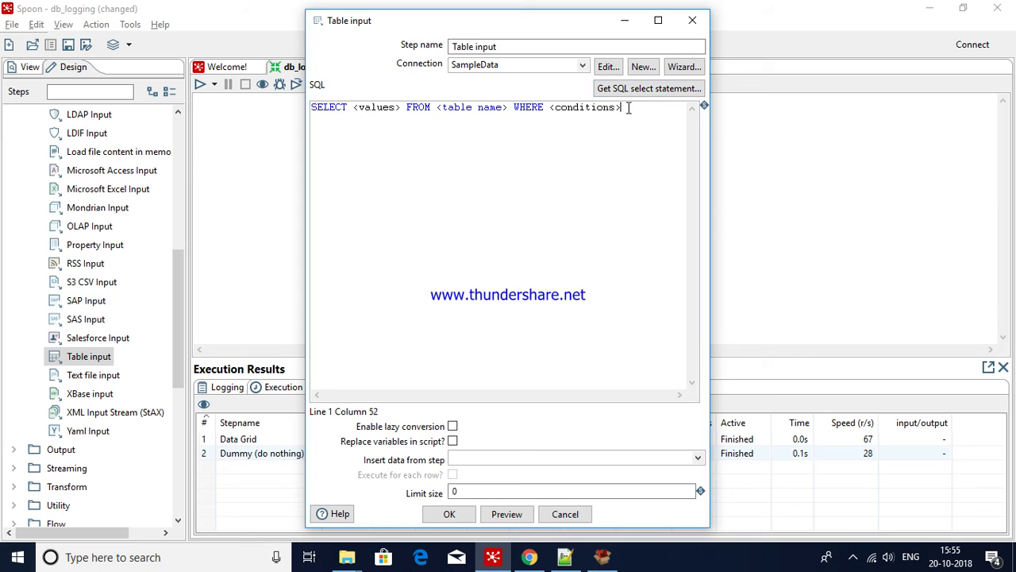
{"action": "key", "text": "ctrl+a"}
{"action": "key", "text": "BackSpace"}
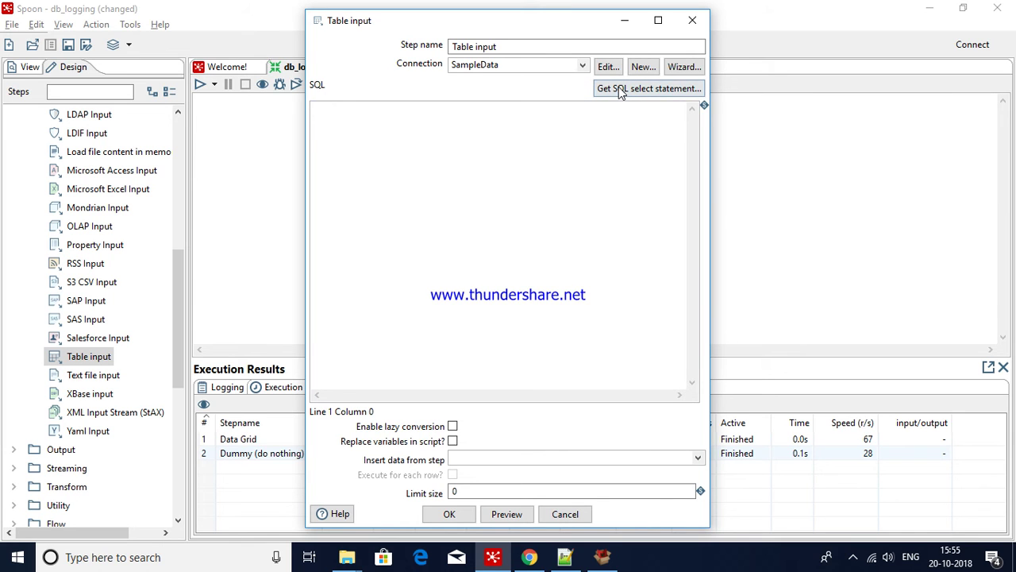
Generate the select statement for the TRANS_LOG table from the SampleData database, including the field names.
{"action": "left_click", "coordinate": [620, 89]}
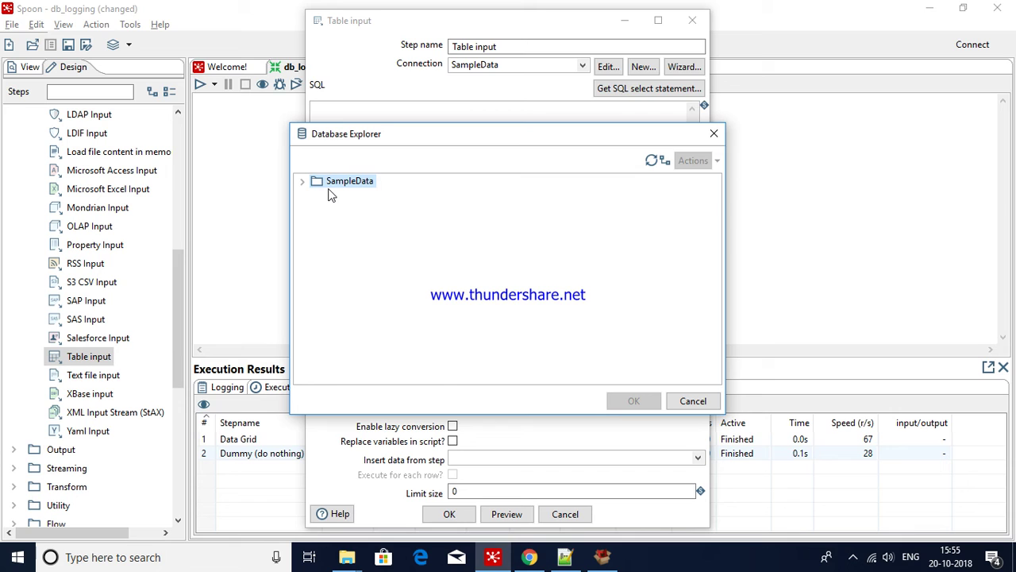
{"action": "left_click", "coordinate": [303, 181]}
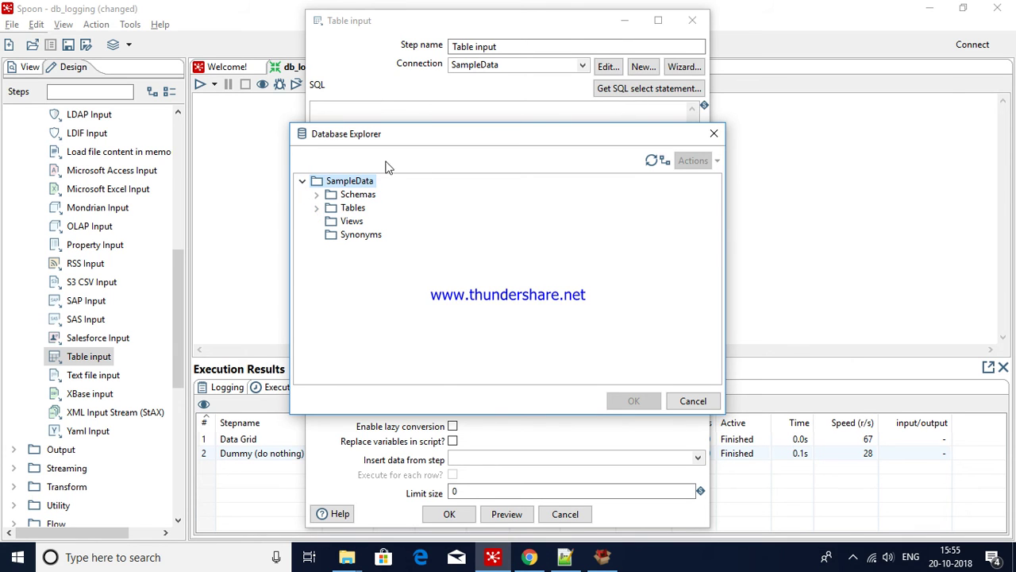
{"action": "left_click", "coordinate": [317, 208]}
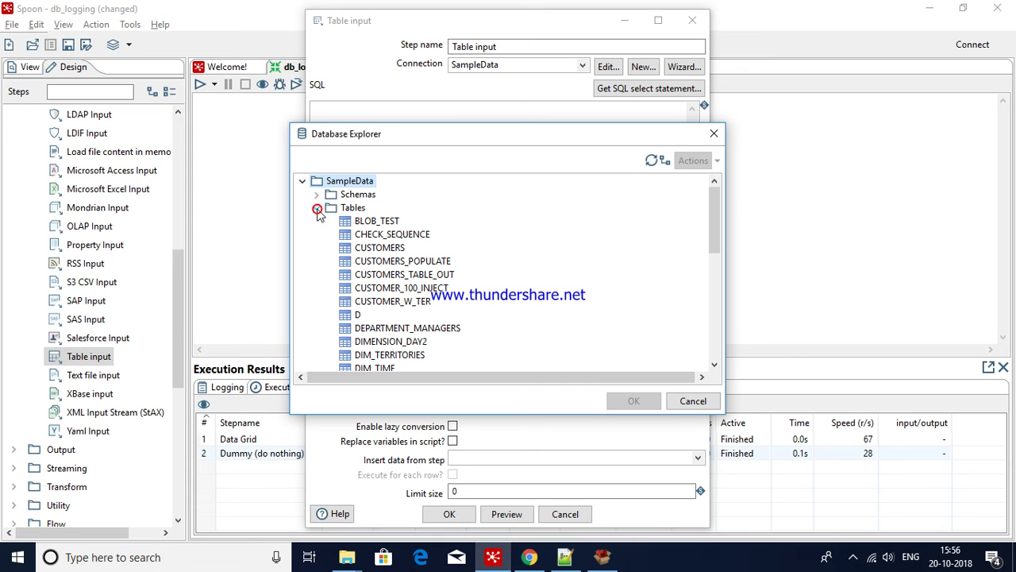
{"action": "left_click", "coordinate": [715, 331]}
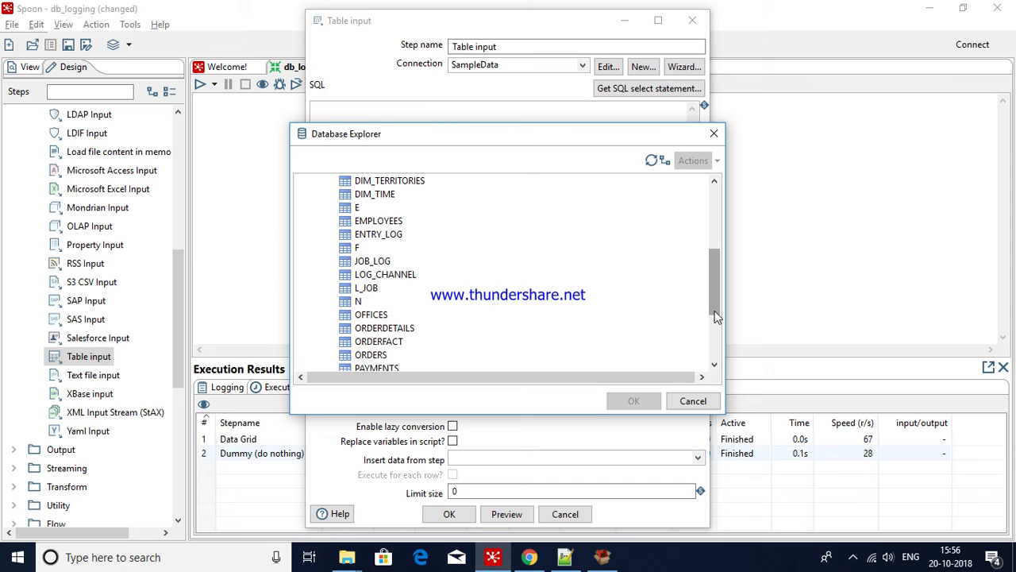
{"action": "right_click", "coordinate": [719, 281]}
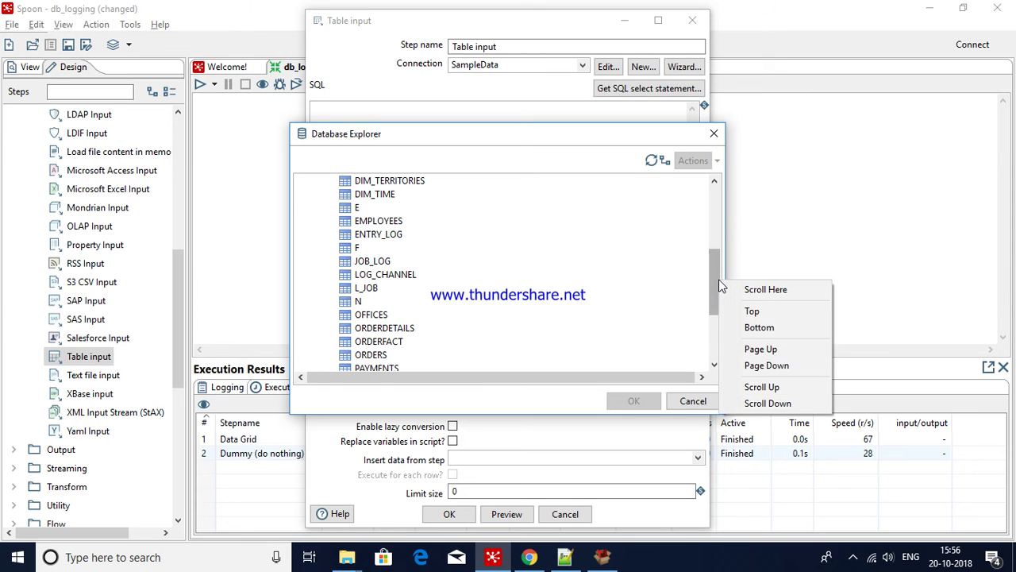
{"action": "left_click", "coordinate": [714, 284]}
{"action": "left_click_drag", "start_coordinate": [712, 279], "coordinate": [710, 318]}
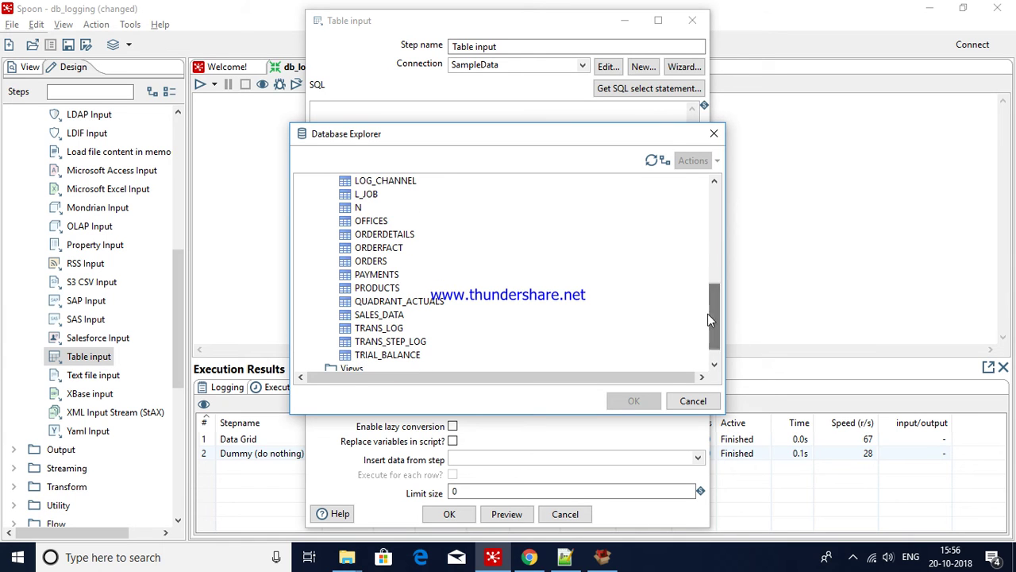
{"action": "left_click", "coordinate": [379, 330]}
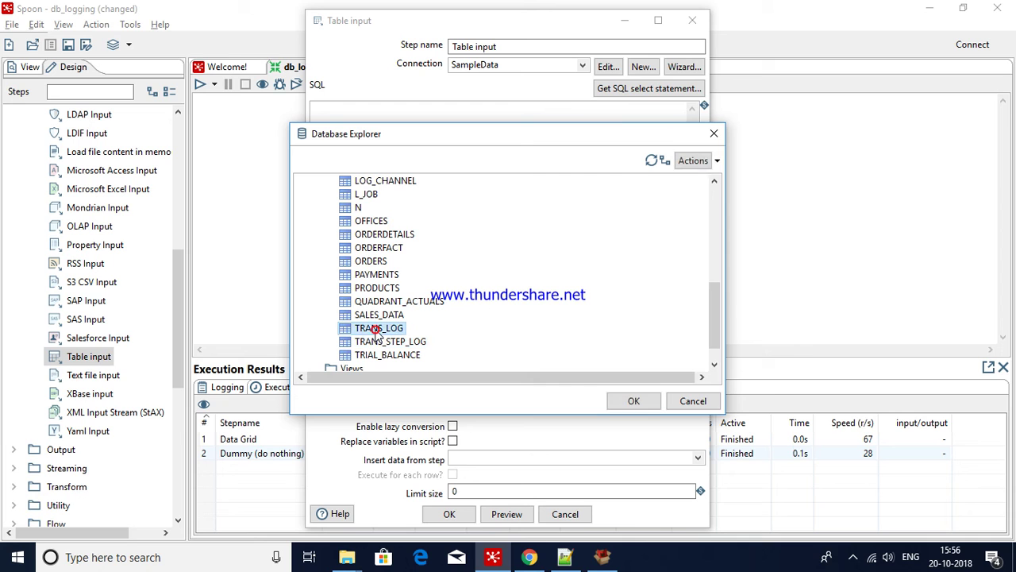
{"action": "left_click", "coordinate": [633, 400]}
{"action": "left_click", "coordinate": [480, 329]}
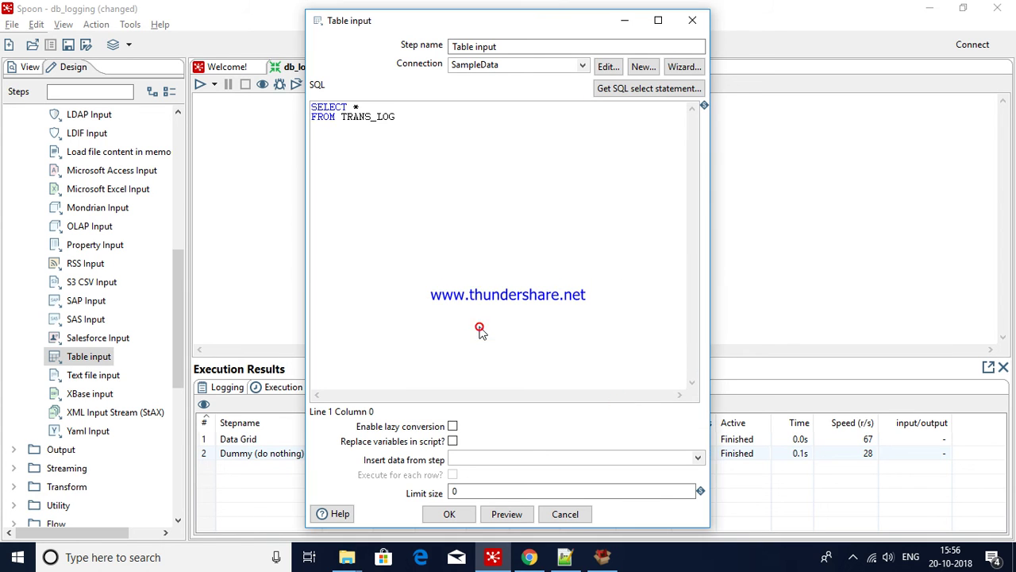
Preview the TRANS_LOG query with a limit of 1000 rows and examine the columns through LOG_FIELD.
{"action": "left_click", "coordinate": [521, 516]}
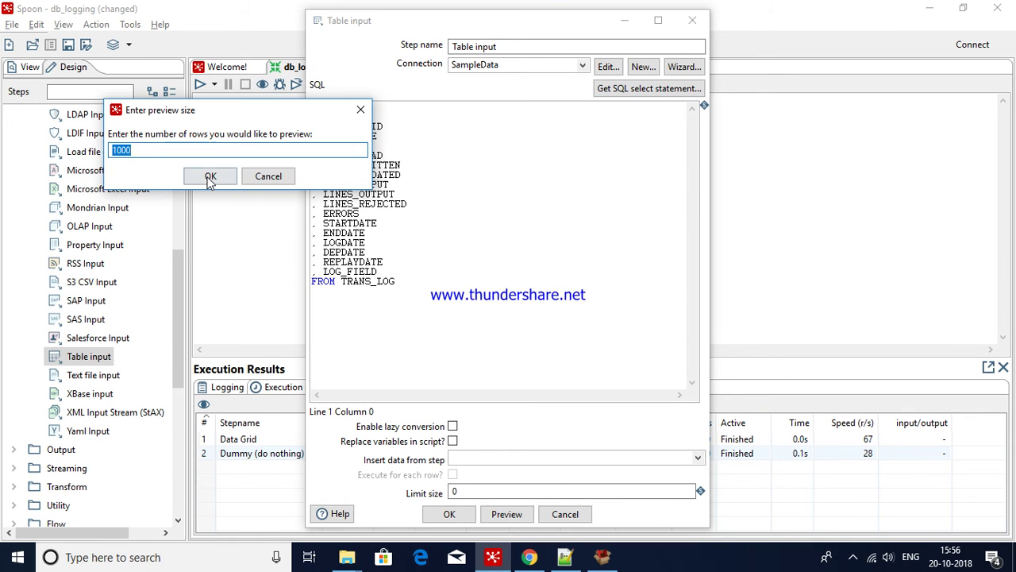
{"action": "left_click", "coordinate": [211, 177]}
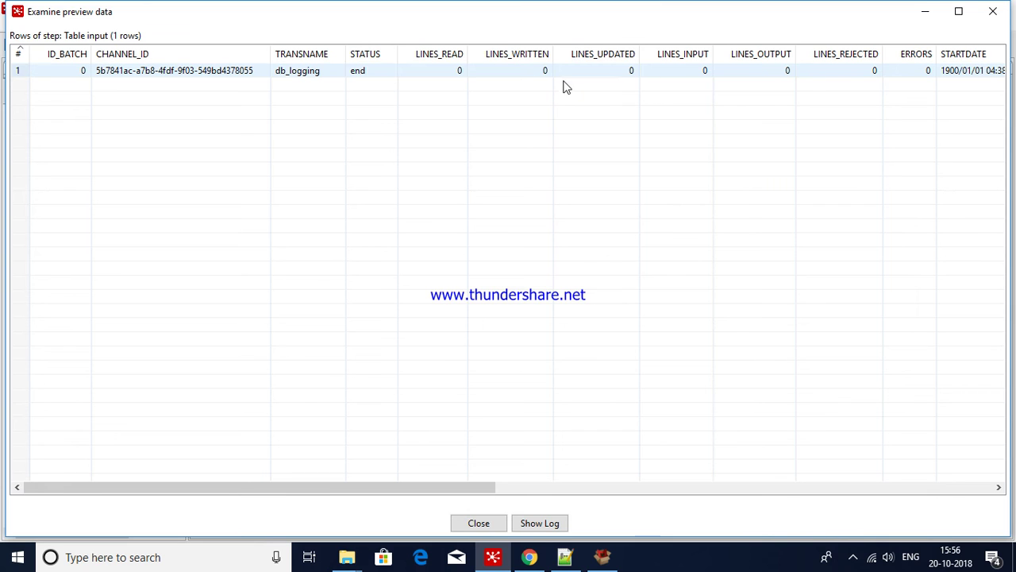
{"action": "left_click", "coordinate": [833, 492]}
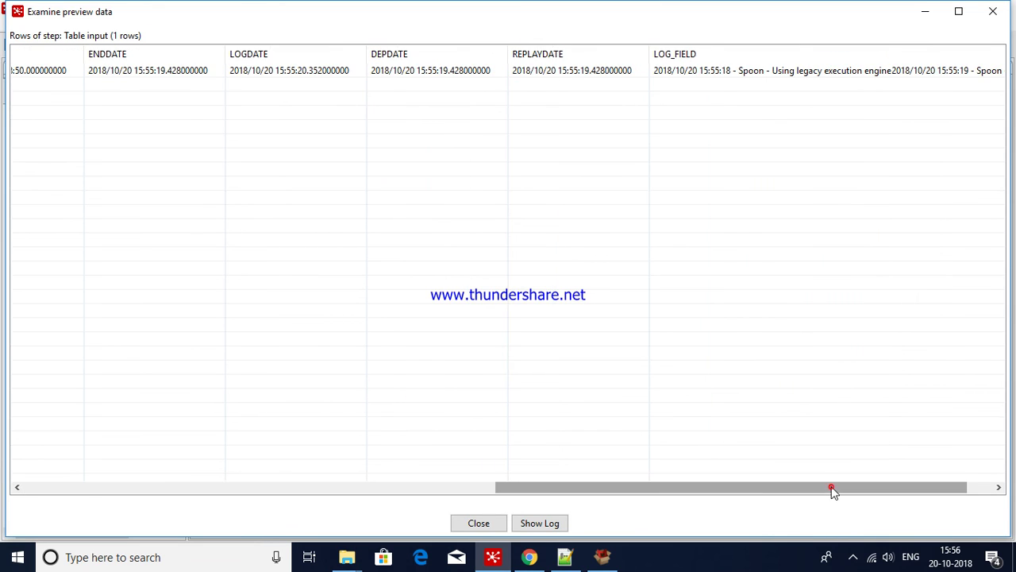
{"action": "left_click", "coordinate": [969, 483]}
Copy the LOG_FIELD value and switch to Notepad++ to replace the contents of the new 11 file with it.
{"action": "left_click", "coordinate": [685, 70]}
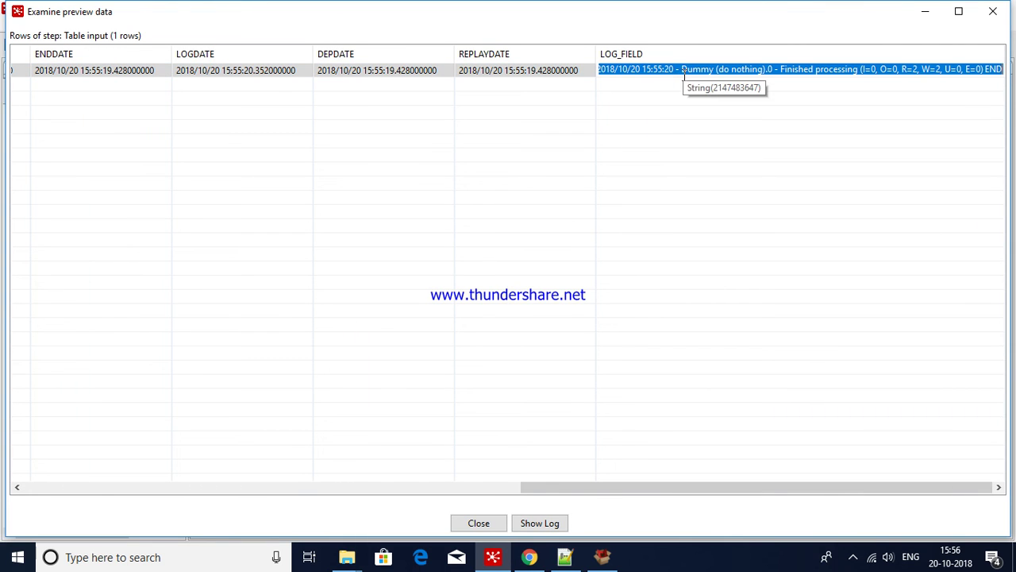
{"action": "left_click", "coordinate": [565, 557]}
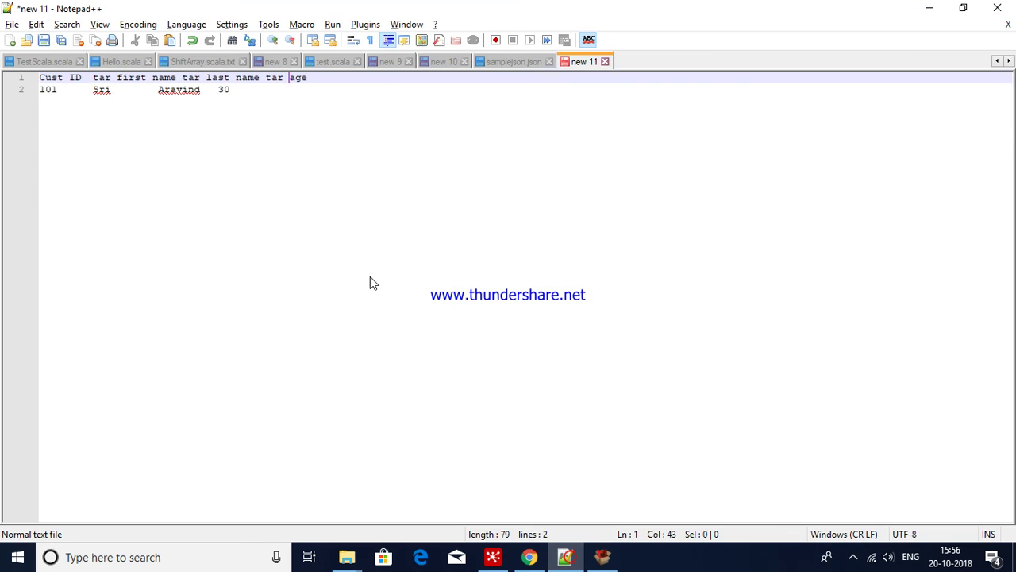
{"action": "key", "text": "ctrl+a"}
{"action": "type", "text": "2018/10/20 15:55:18 - Spoon - Using legacy execution engine 2018/10/20 15:55:19 - Spoon - Transformation opened. 2018/10/20 15:55:19 - Spoon - Launching transformation [db_logging]... 2018/10/20 15:55:19 - Spoon - Started the transformation execution. 2018/10/20 15:55:19 - db_logging - Dispatching started for transformation [db_logging] 2018/10/20 15:55:20 - Data Grid.0 - Finished processing (I=0, O=0, R=0, W=2, U=0, E=0) 2018/10/20 15:55:20 - Dummy (do nothing).0 - Finished processing (I=0, O=0, R=2, W=2, U=0, E=0)  END"}
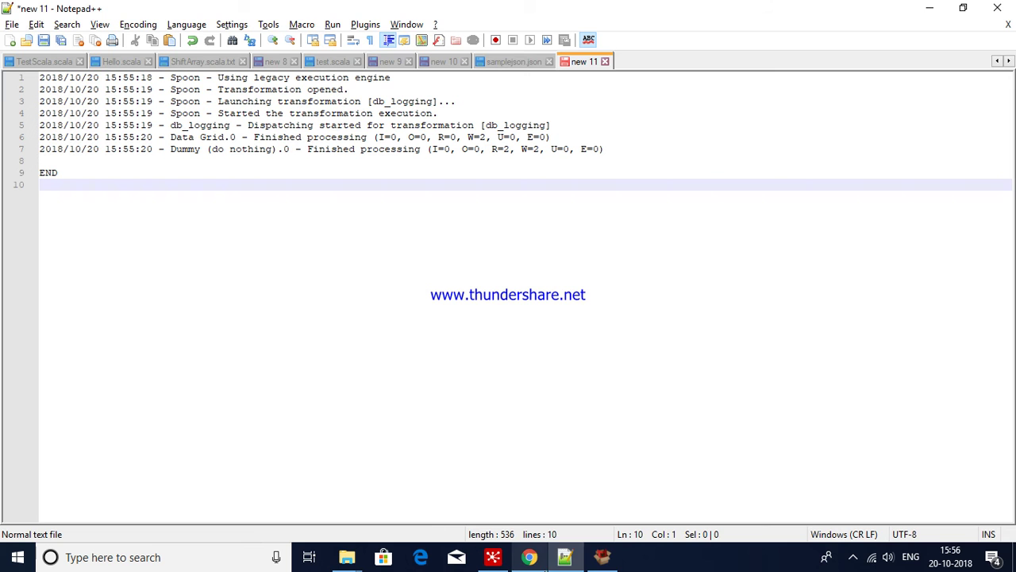
Switch back to Spoon, close the preview data and show the execution log for comparison with the stored log.
{"action": "left_click", "coordinate": [492, 558]}
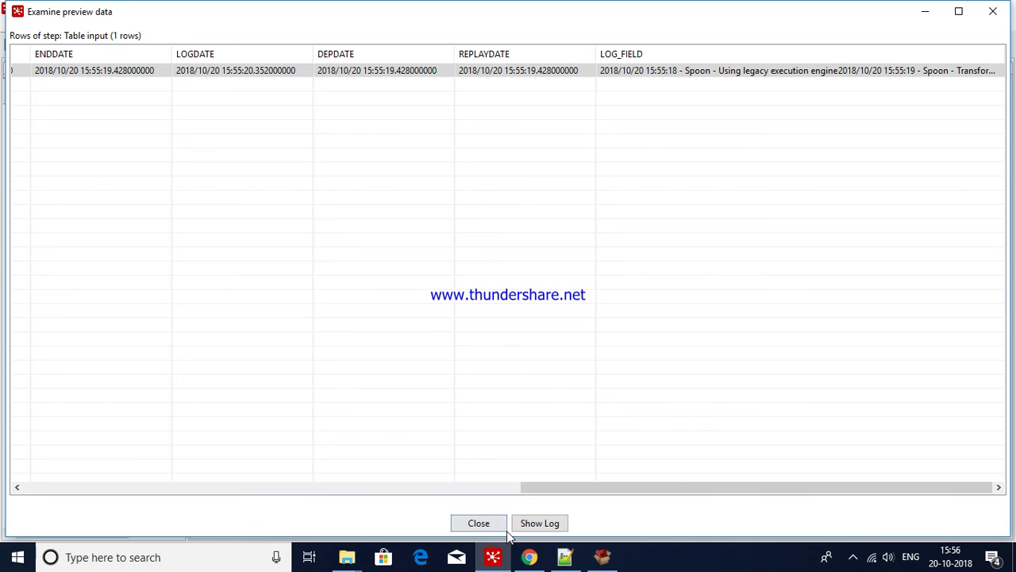
{"action": "left_click", "coordinate": [481, 523]}
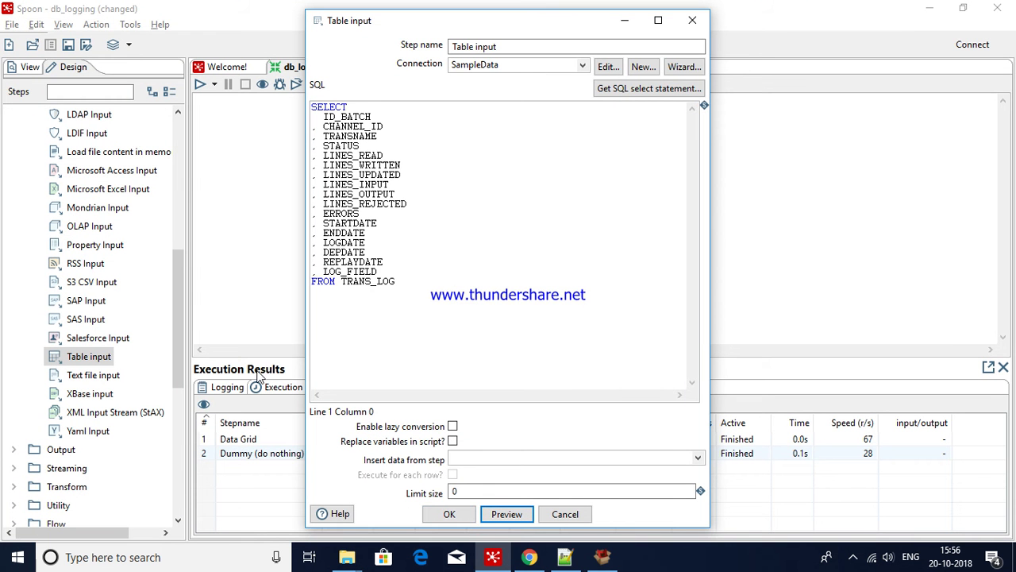
{"action": "left_click", "coordinate": [231, 389]}
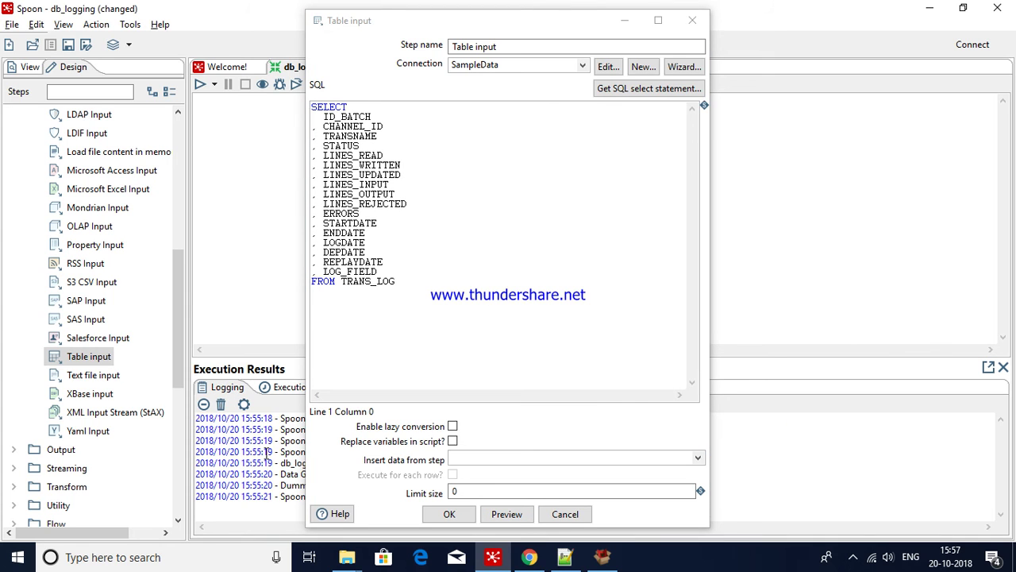
Generate the select statement for the TRANS_STEP_LOG table from the SampleData database, including the field names.
{"action": "left_click", "coordinate": [608, 90]}
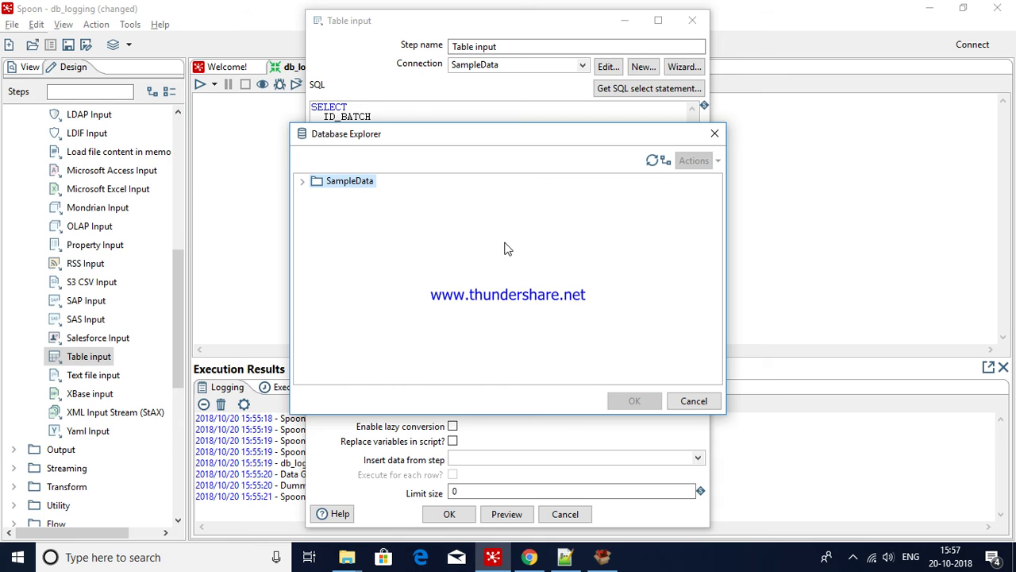
{"action": "left_click", "coordinate": [301, 181]}
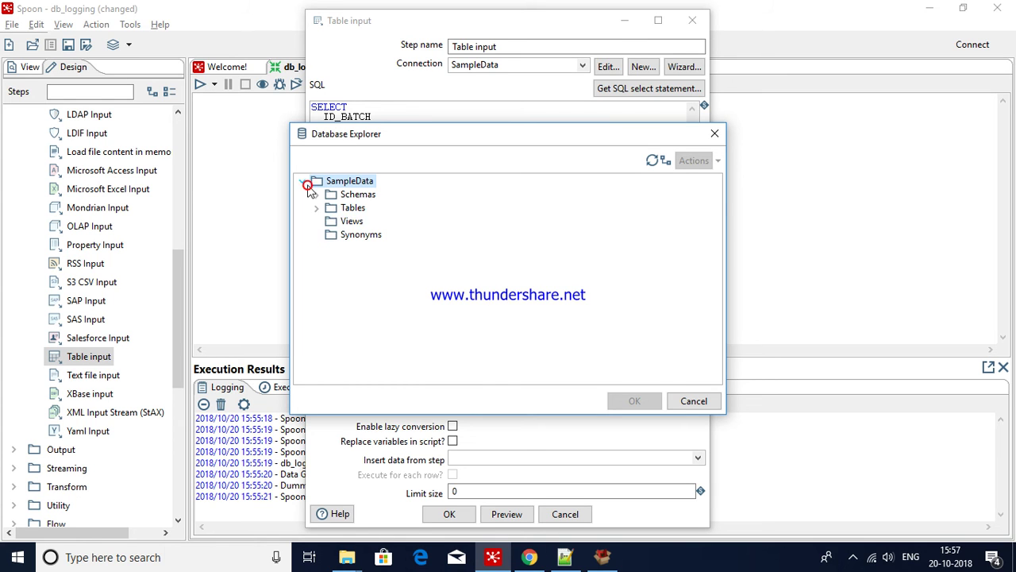
{"action": "left_click", "coordinate": [317, 208]}
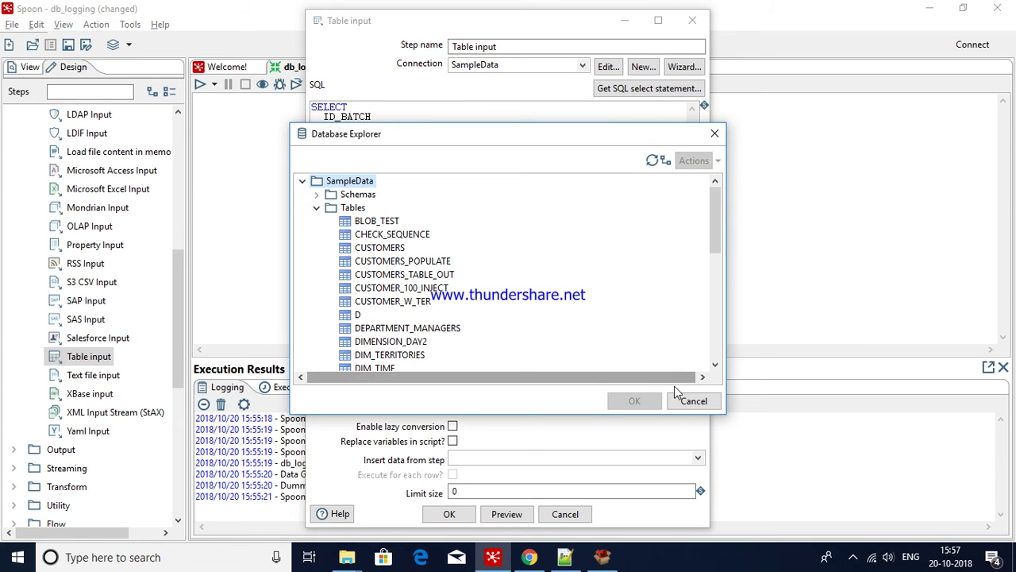
{"action": "left_click", "coordinate": [717, 271]}
{"action": "left_click_drag", "start_coordinate": [718, 271], "coordinate": [718, 321]}
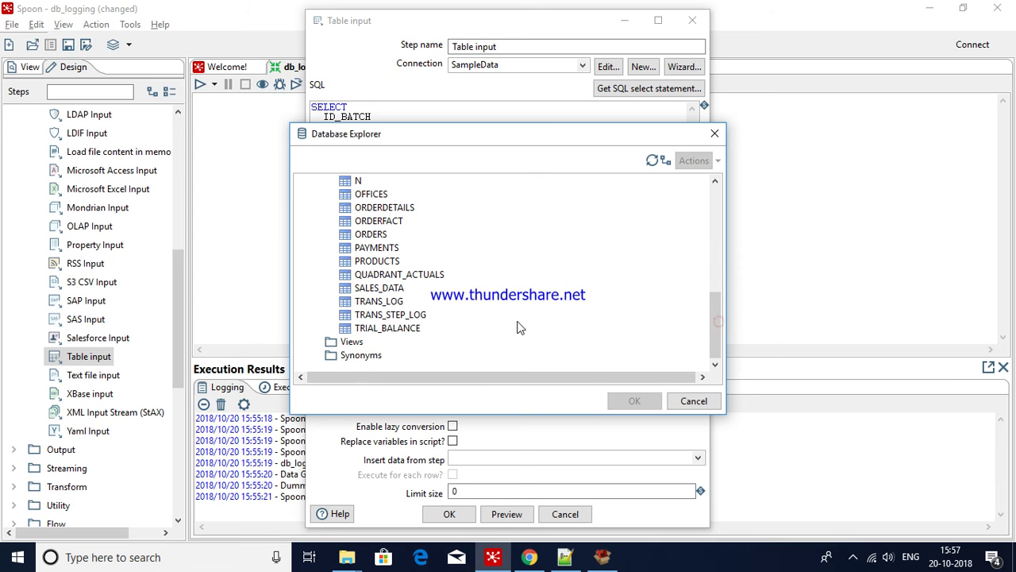
{"action": "left_click", "coordinate": [397, 314]}
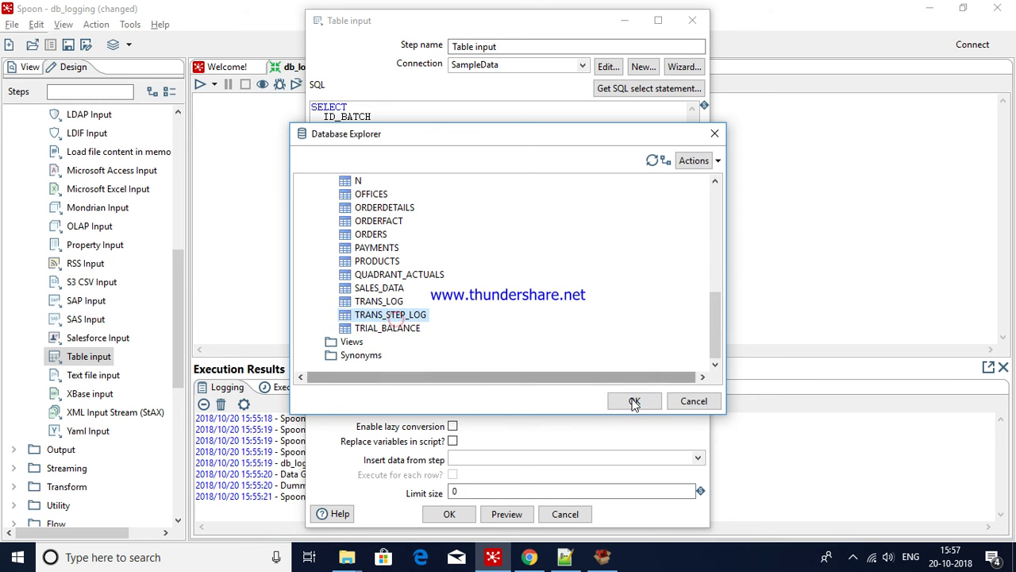
{"action": "left_click", "coordinate": [633, 401]}
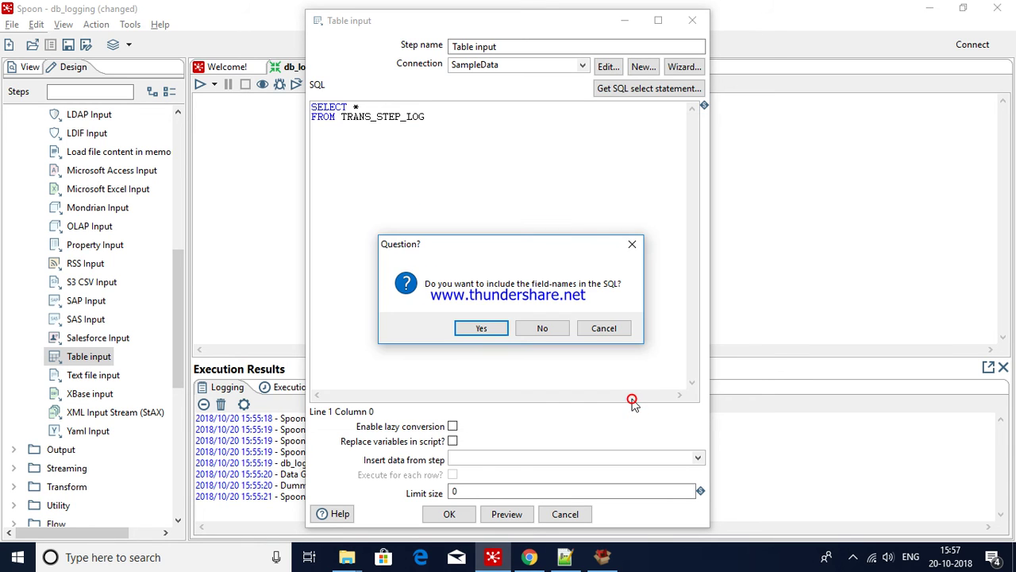
{"action": "left_click", "coordinate": [479, 328]}
Preview the TRANS_STEP_LOG query with a limit of 1000 rows, examine the columns through ERRORS, and accept the Table input settings.
{"action": "left_click", "coordinate": [496, 514]}
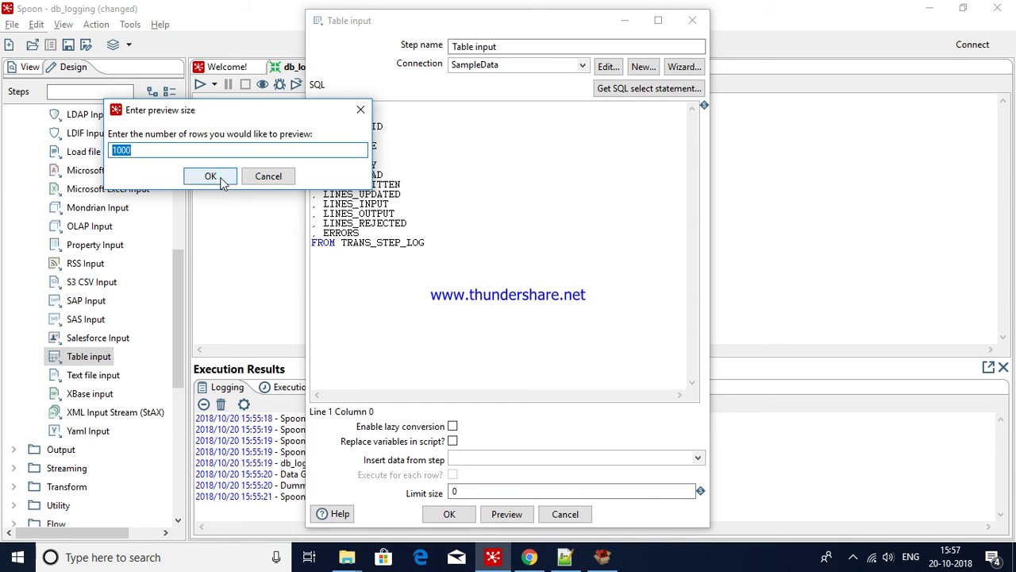
{"action": "left_click", "coordinate": [219, 178]}
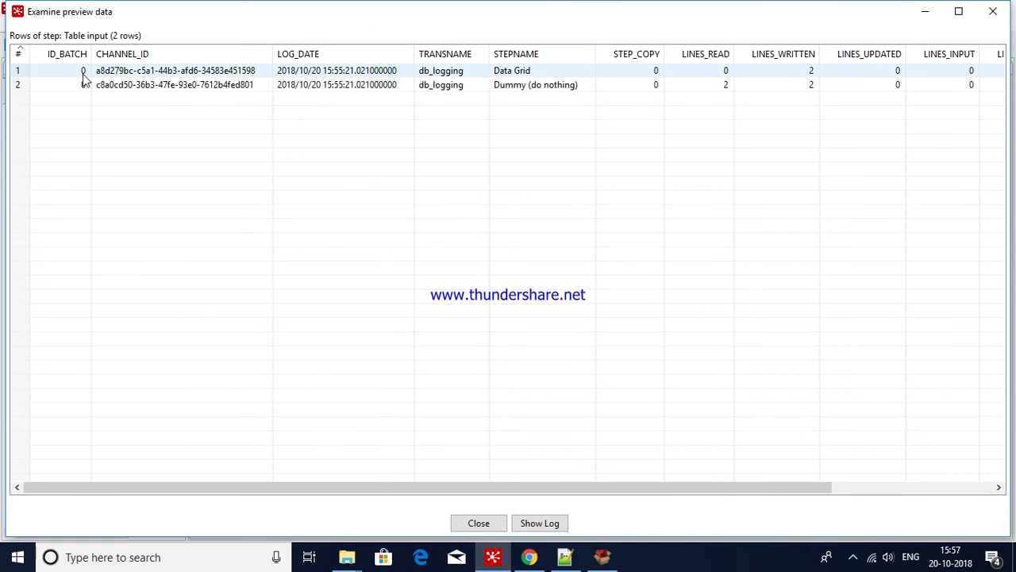
{"action": "left_click", "coordinate": [867, 488]}
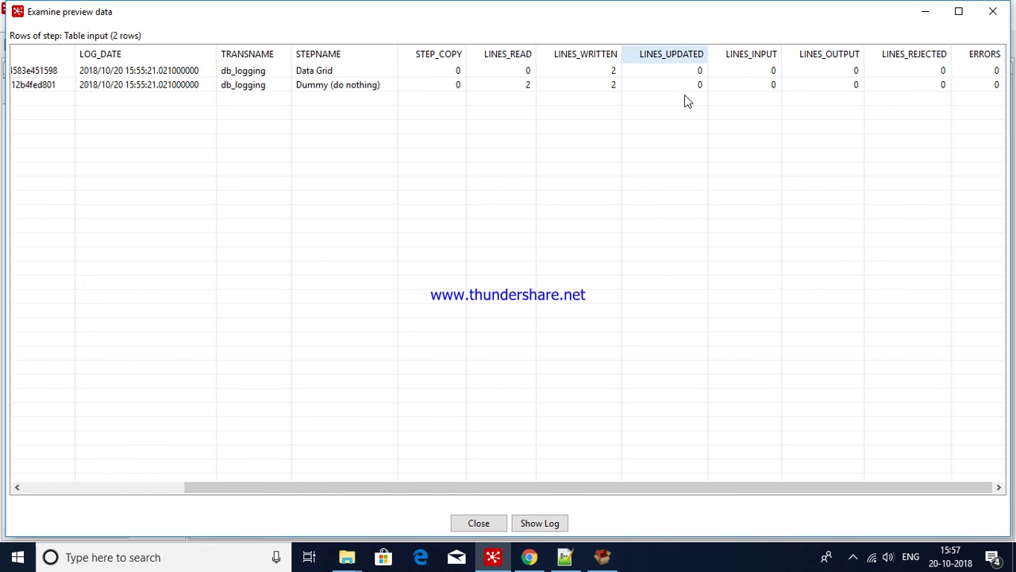
{"action": "left_click", "coordinate": [481, 525]}
{"action": "left_click", "coordinate": [448, 515]}
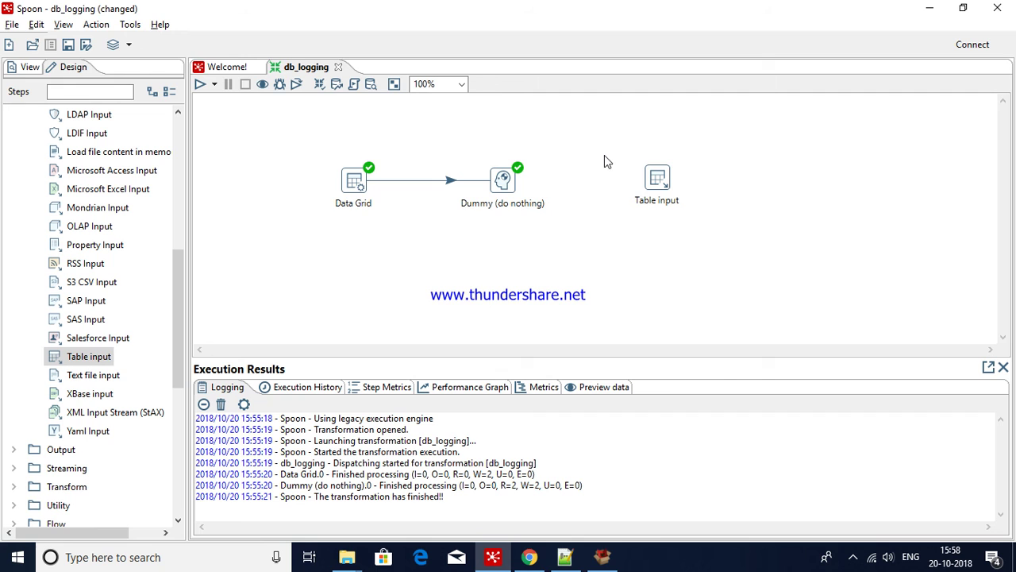
Create a new job and open its job properties.
{"action": "left_click", "coordinate": [9, 44]}
{"action": "left_click", "coordinate": [30, 68]}
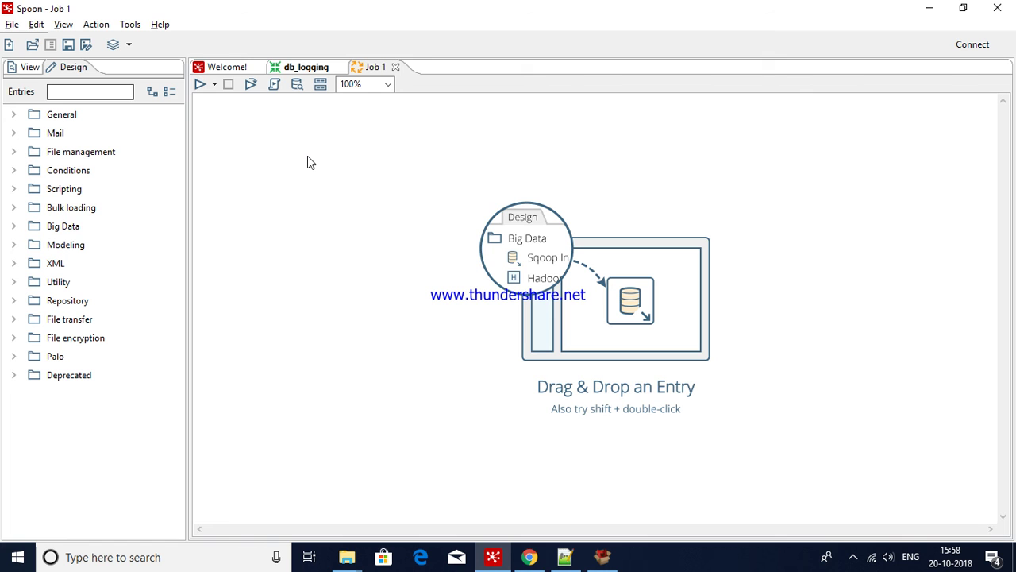
{"action": "left_click", "coordinate": [406, 264]}
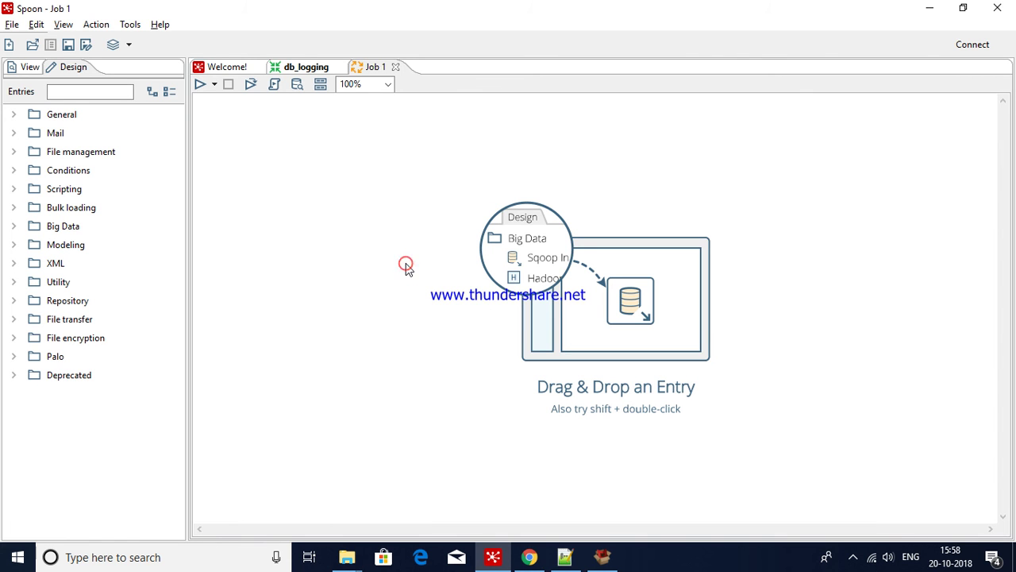
{"action": "double_click", "coordinate": [406, 266]}
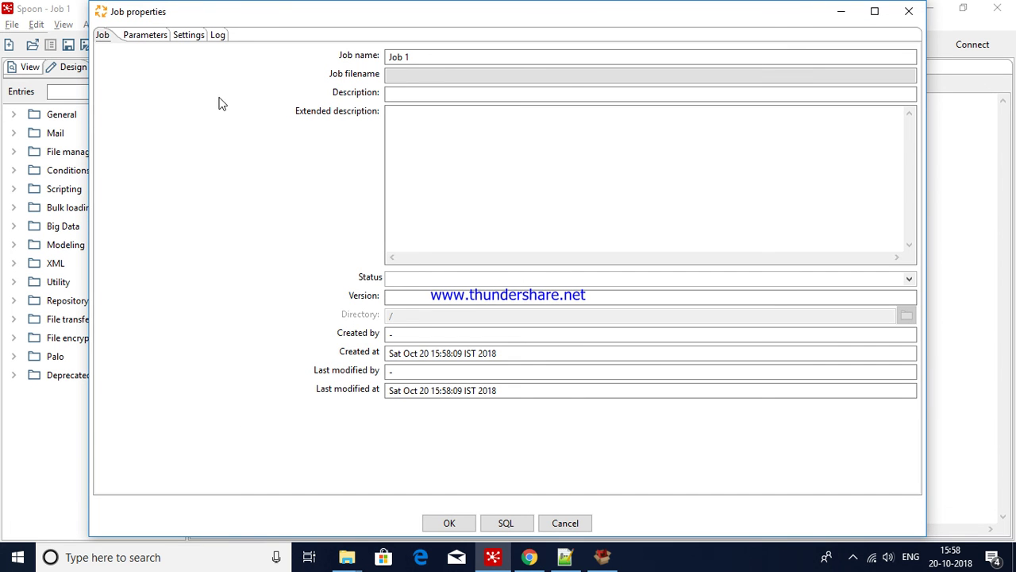
Examine the job's logging options for the job log, job entry log and logging channel log tables, then close the properties.
{"action": "left_click", "coordinate": [216, 37]}
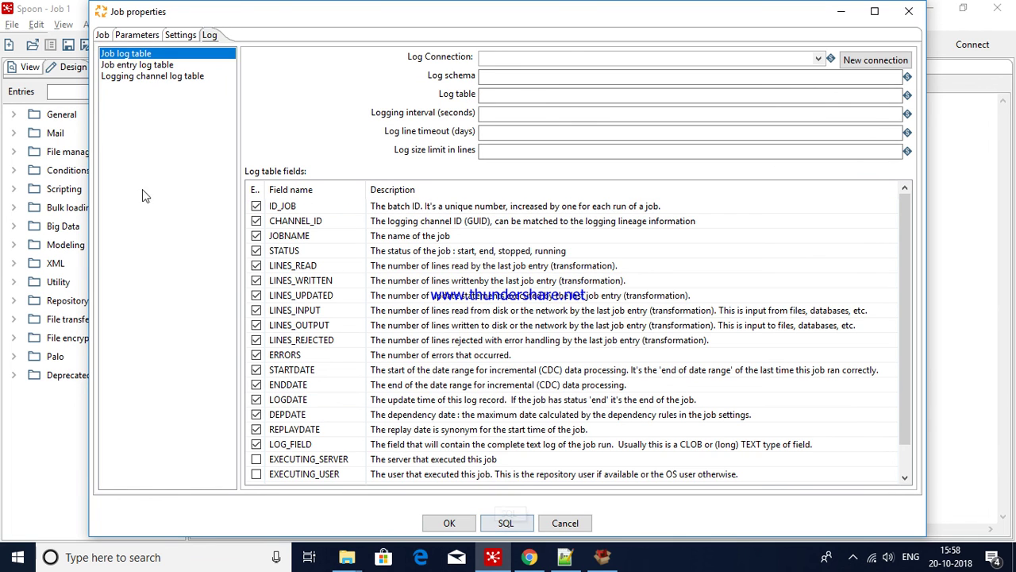
{"action": "left_click", "coordinate": [134, 66]}
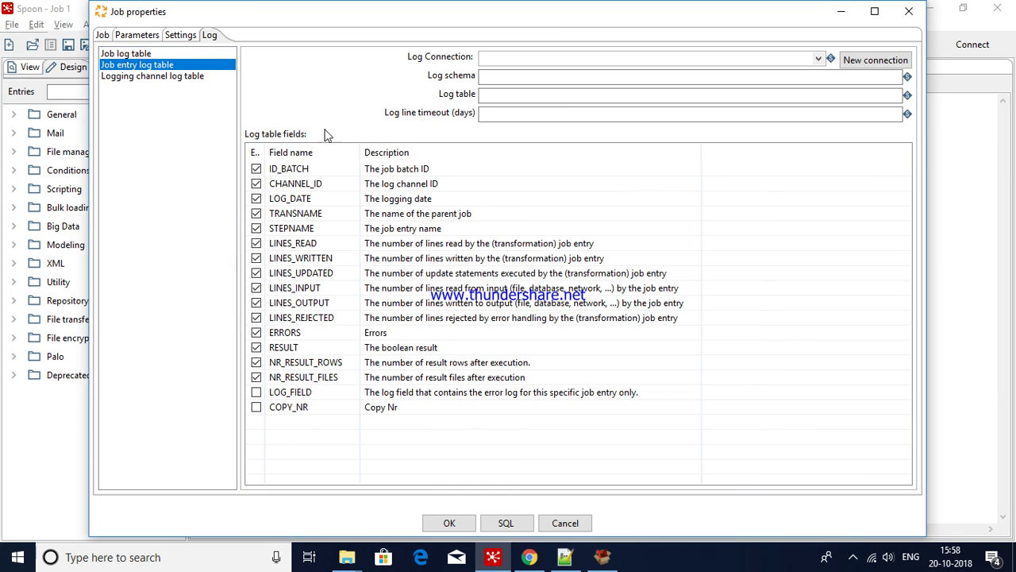
{"action": "left_click", "coordinate": [174, 79]}
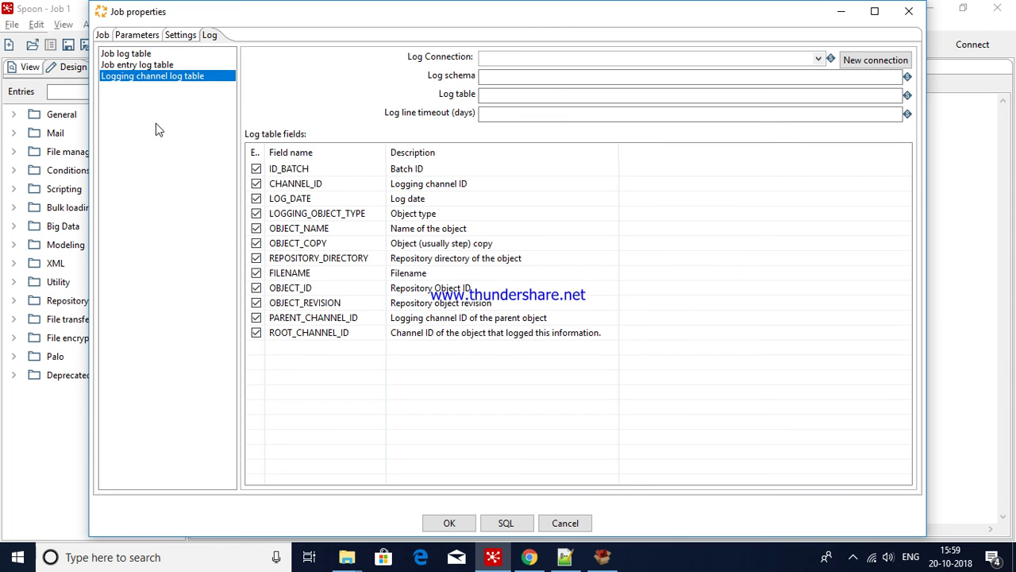
{"action": "left_click", "coordinate": [463, 520]}
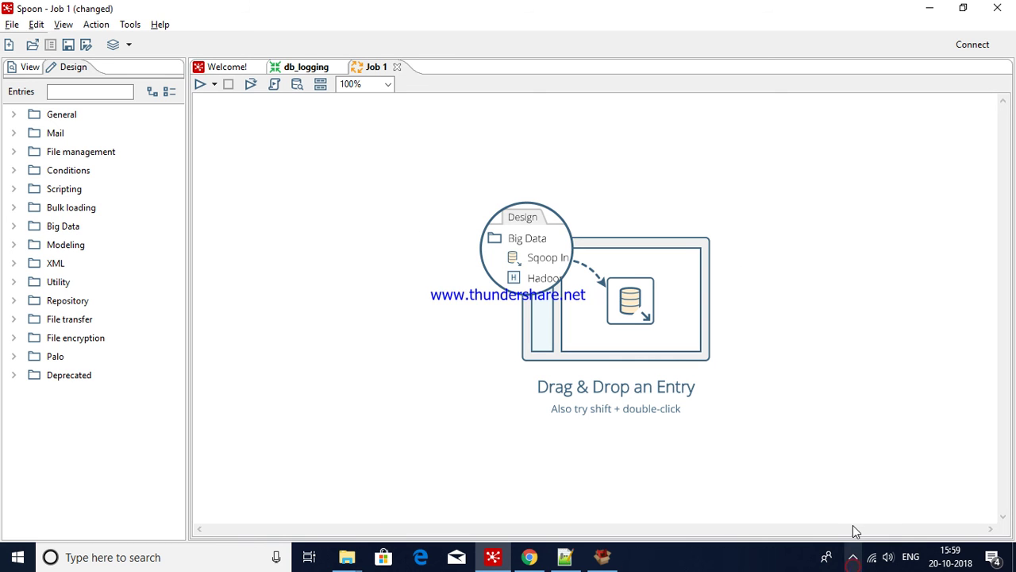
{"action": "left_click", "coordinate": [853, 557]}
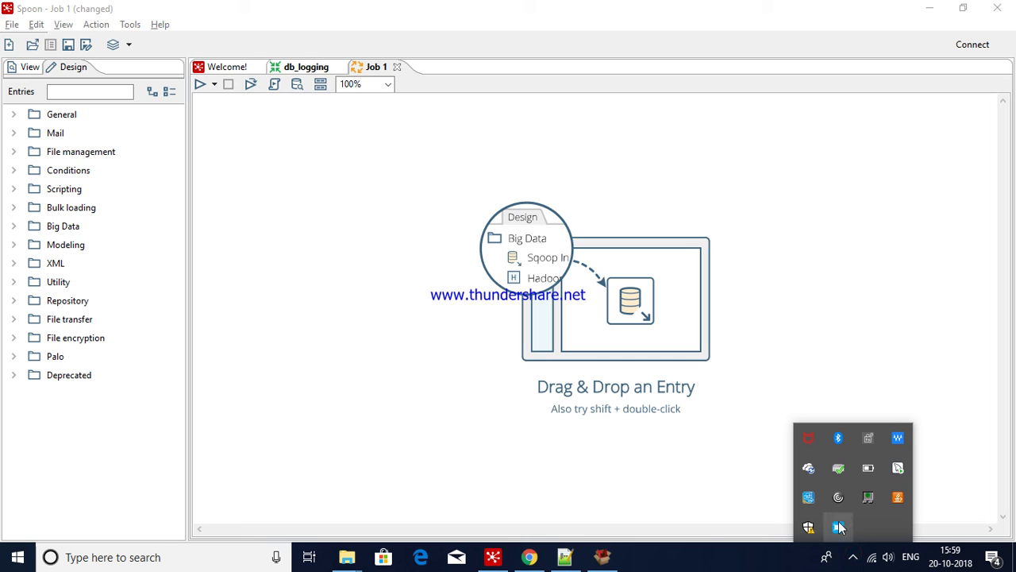